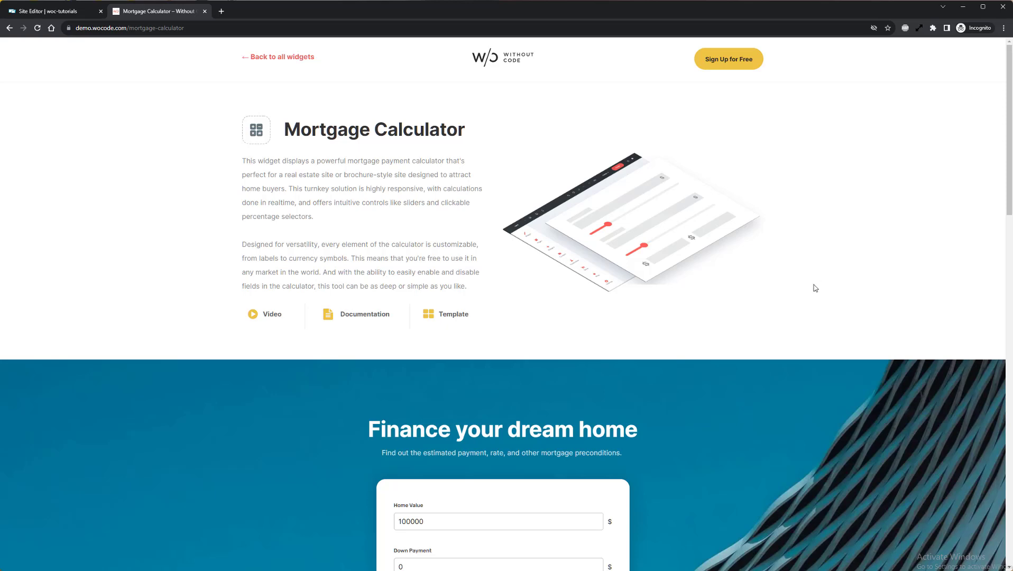
Step: Try the demo mortgage calculator with an interest rate of 5% and a loan term of 13 years
scroll(814, 287, down, 5)
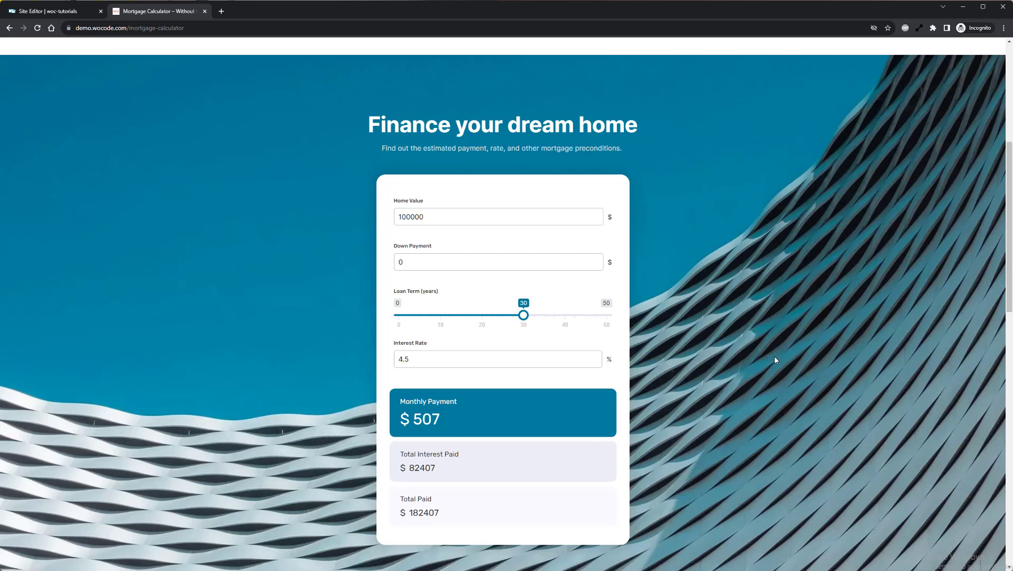
click(508, 318)
click(594, 357)
click(594, 357)
click(452, 316)
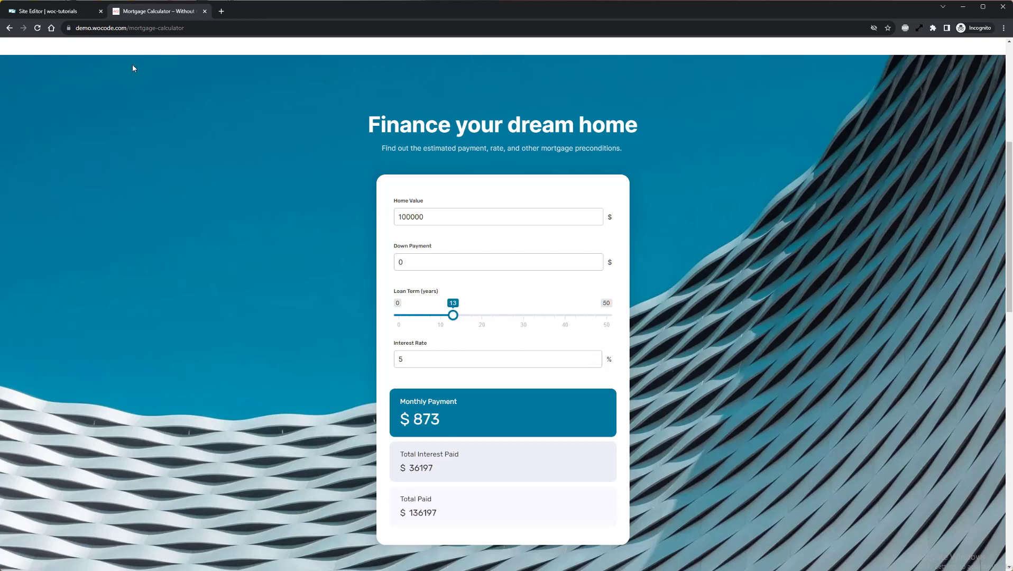
Step: Switch to the site editor and add an empty row above the More Homes heading on the home page
click(78, 12)
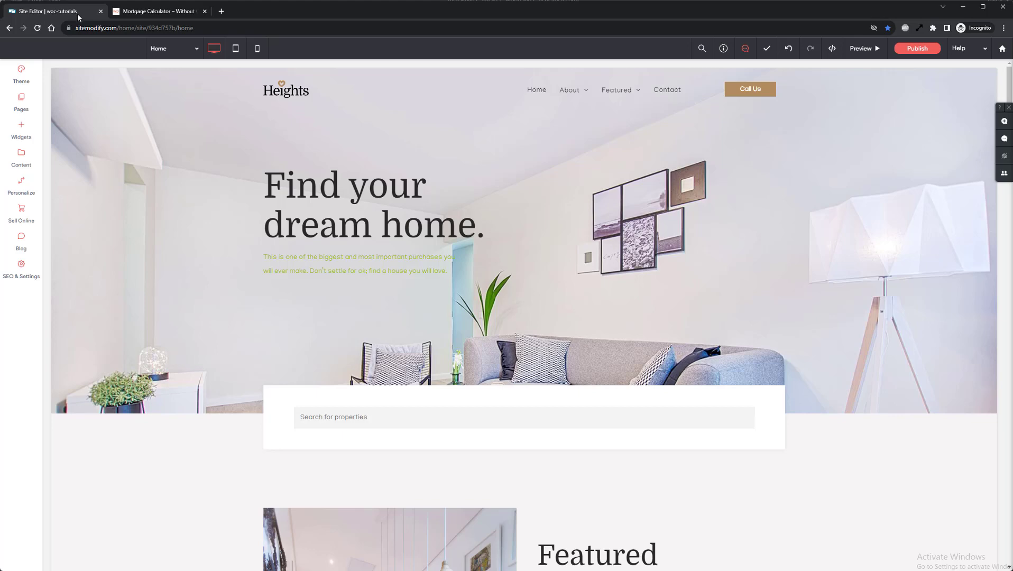
scroll(506, 225, down, 7)
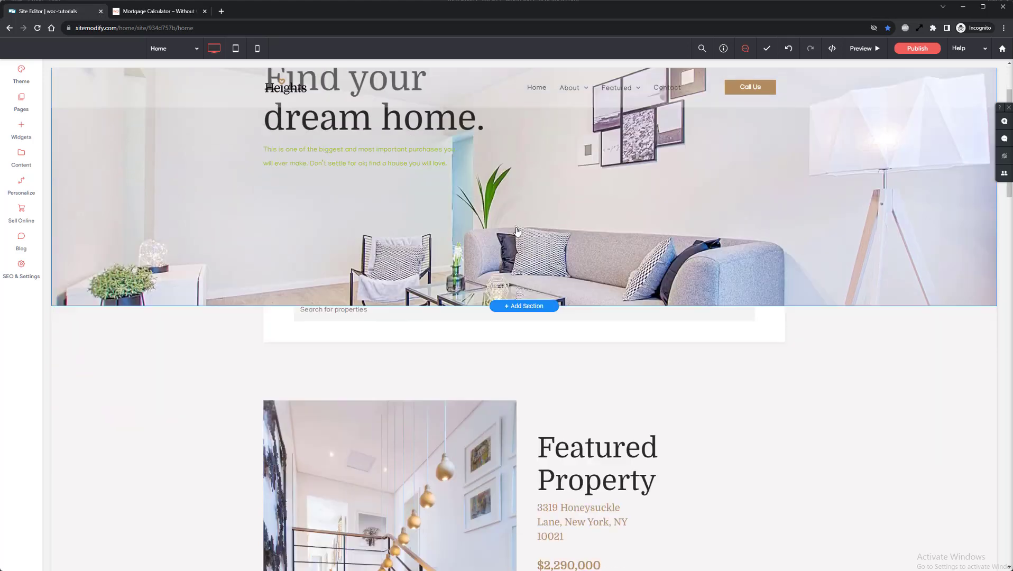
scroll(526, 245, down, 4)
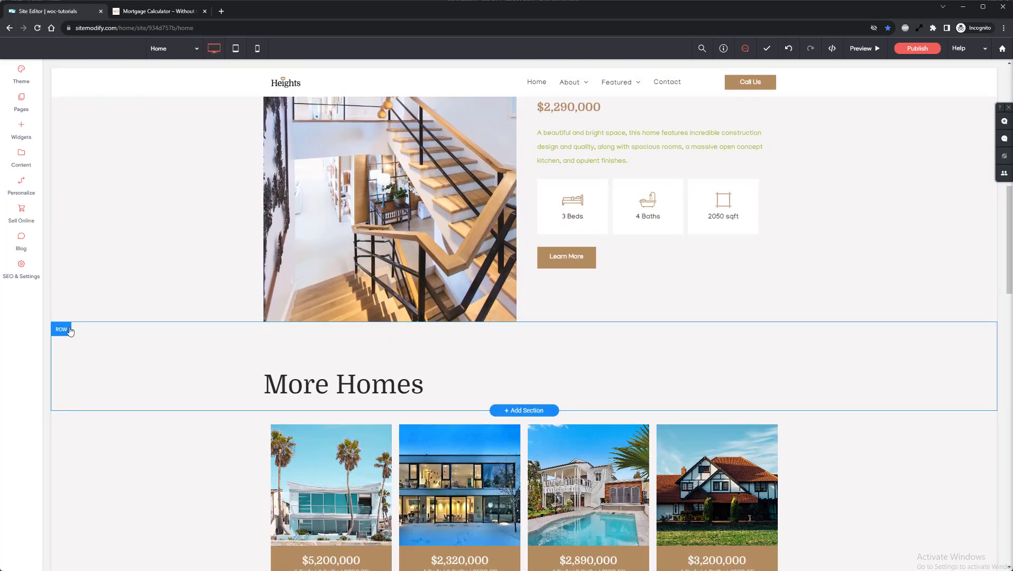
click(71, 329)
mouse_move(105, 347)
click(151, 360)
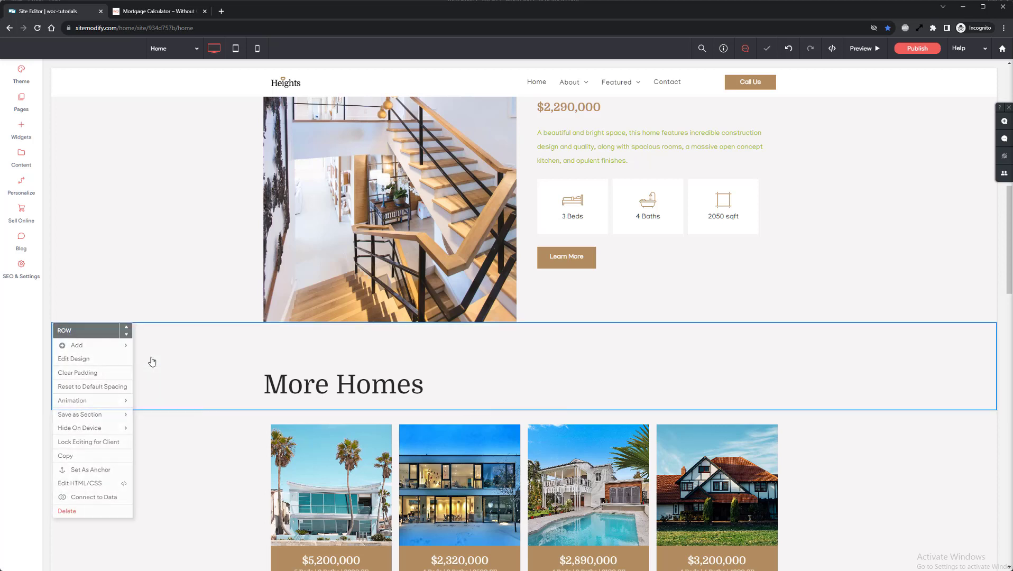
Step: Insert a Large Title (H1) widget in the empty row above More Homes and set its text to "Mortgage Calculator"
click(21, 129)
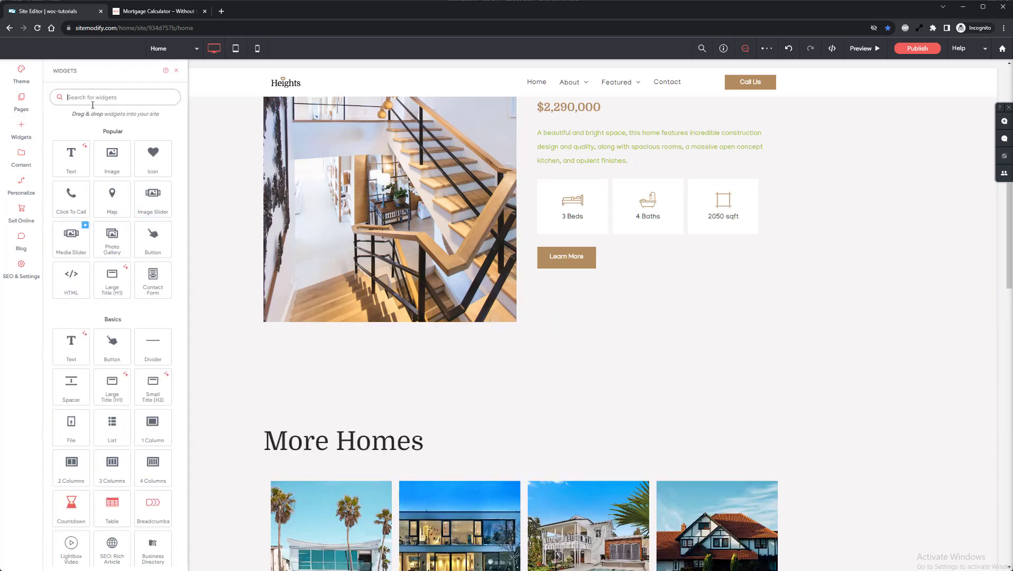
text(h1)
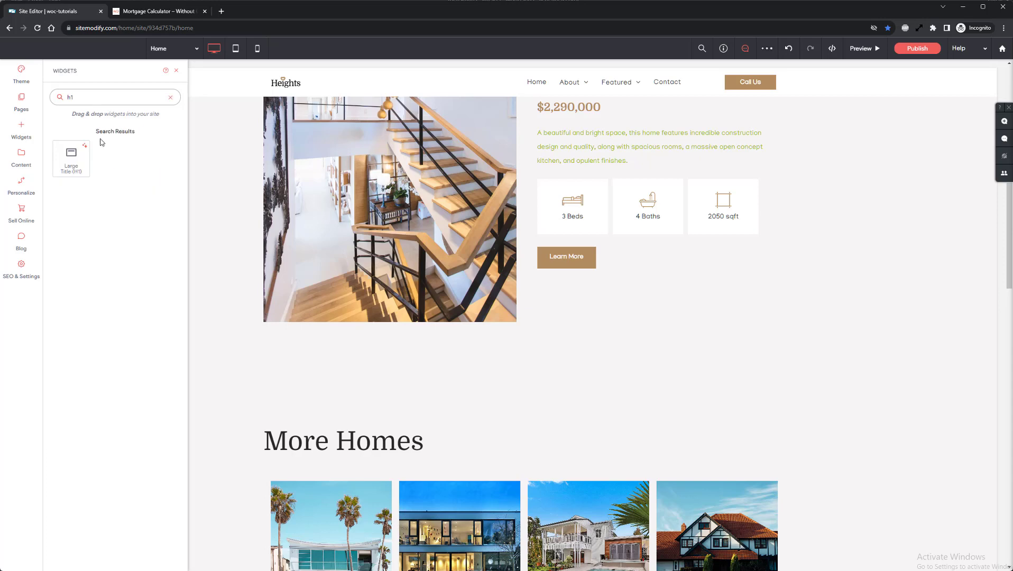
drag(74, 159, 521, 358)
drag(417, 344, 265, 341)
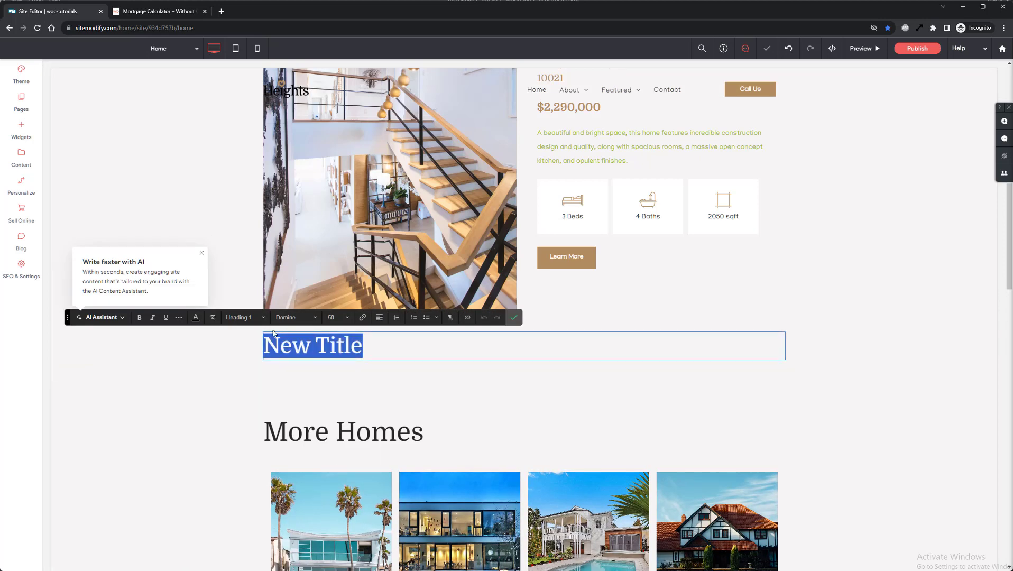
text(Mortga)
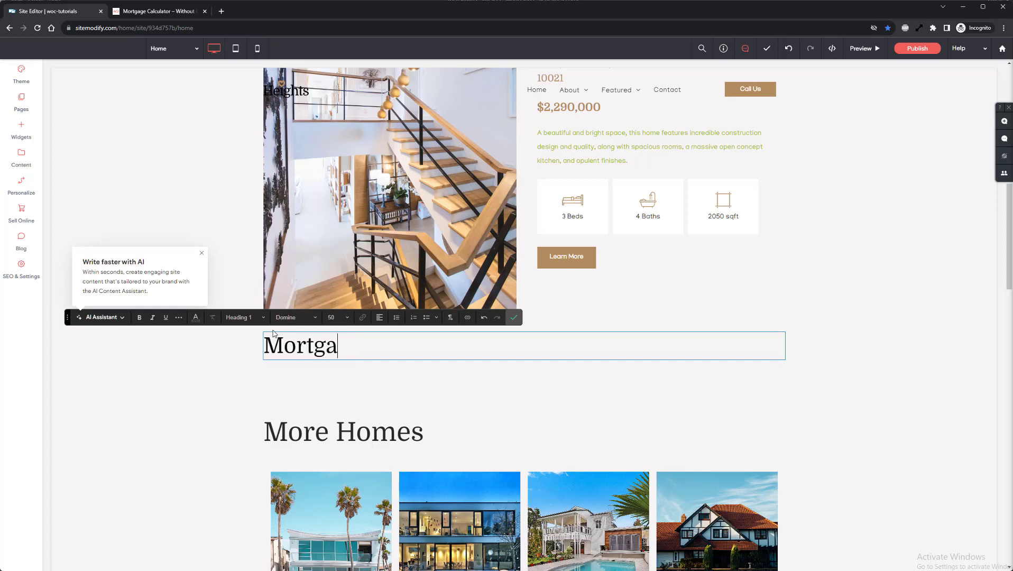
text(ge Calculator)
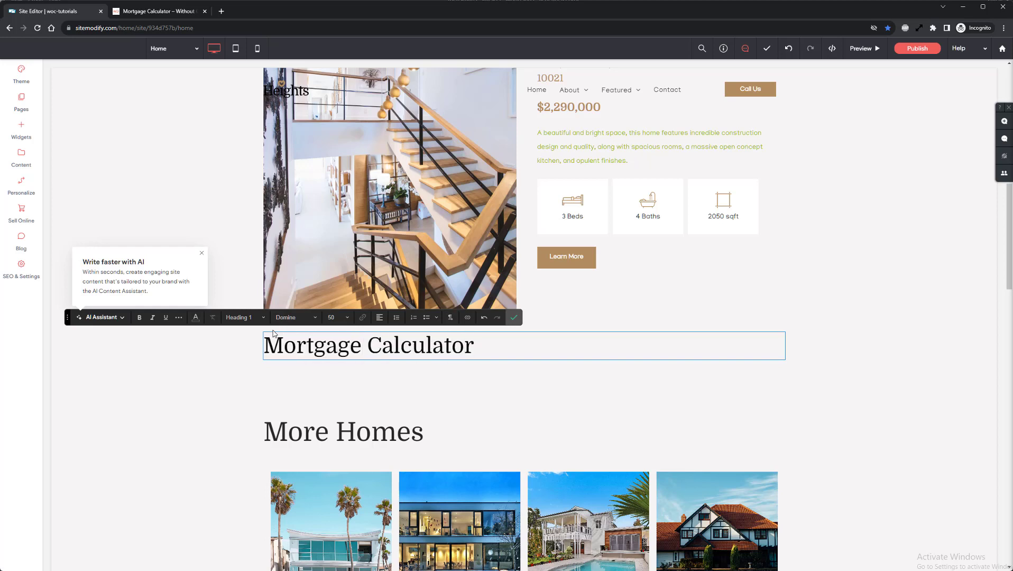
click(513, 319)
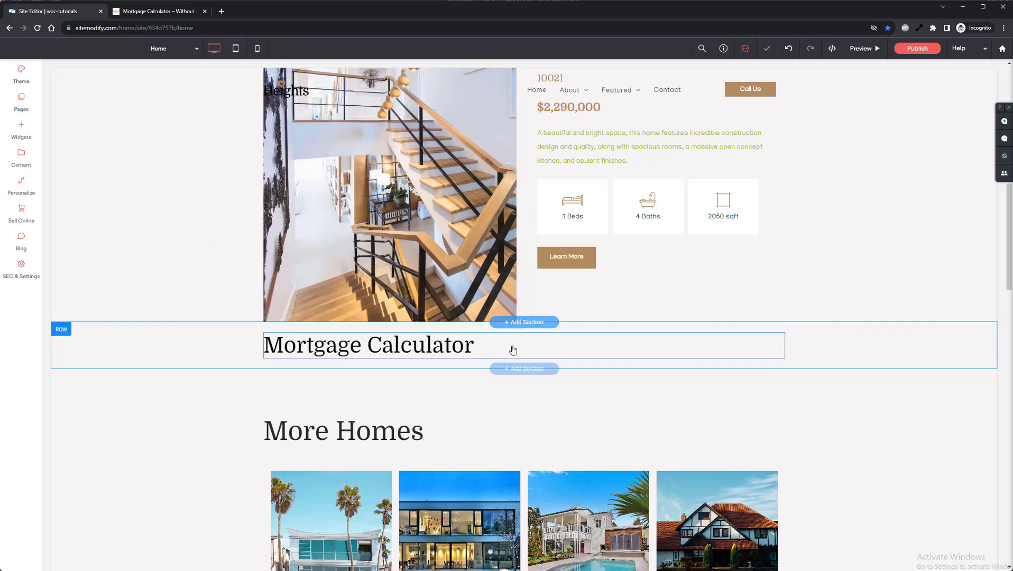
Step: Add a Small Title (H3) widget below the Mortgage Calculator heading reading "Find out the estimated payment, rate, and other mortgage preconditions."
click(22, 132)
text(h3)
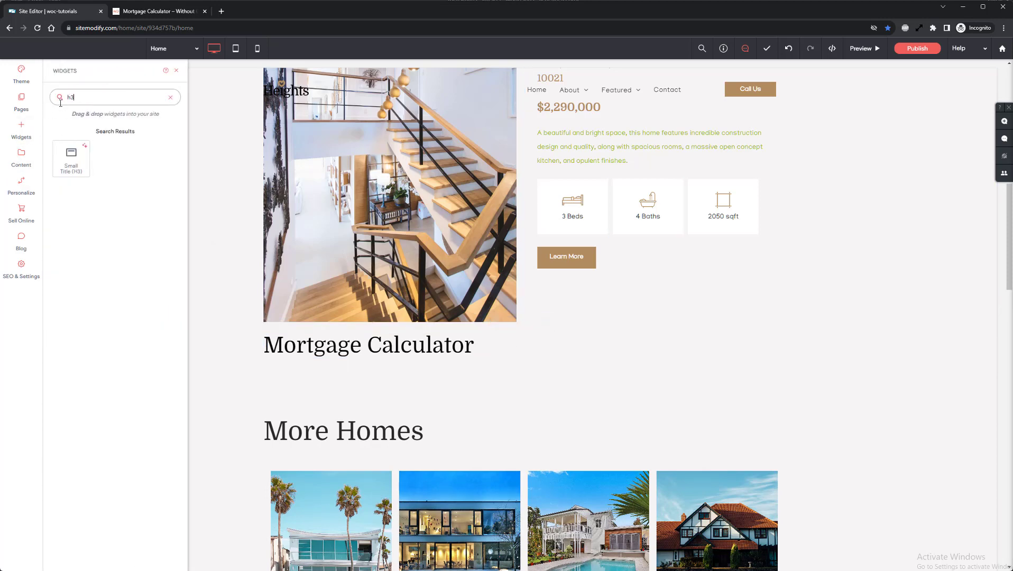
drag(71, 156, 357, 391)
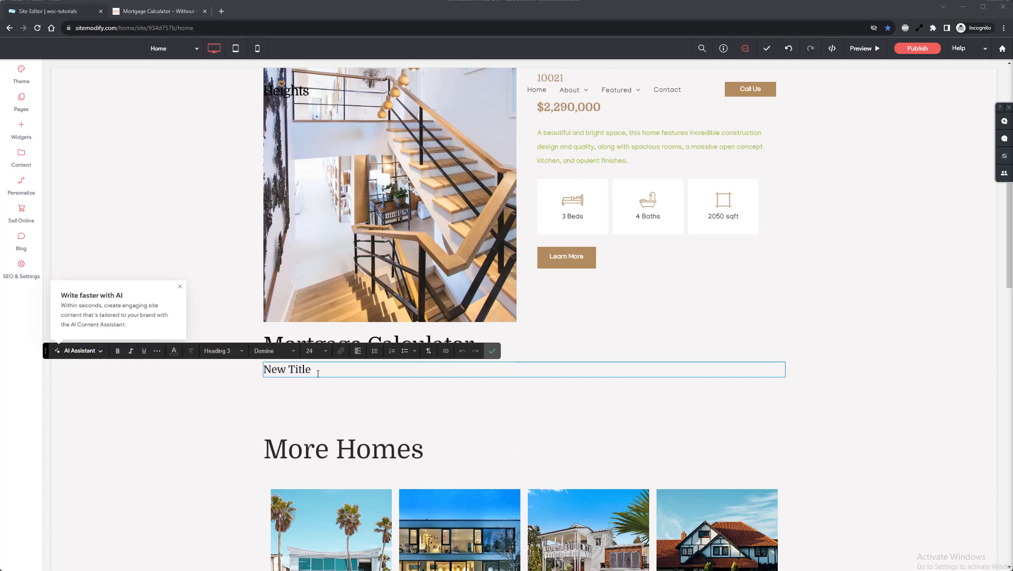
drag(313, 370, 256, 380)
text(Find out the estimated payment, rate, and other mortgage preconditions.)
click(492, 350)
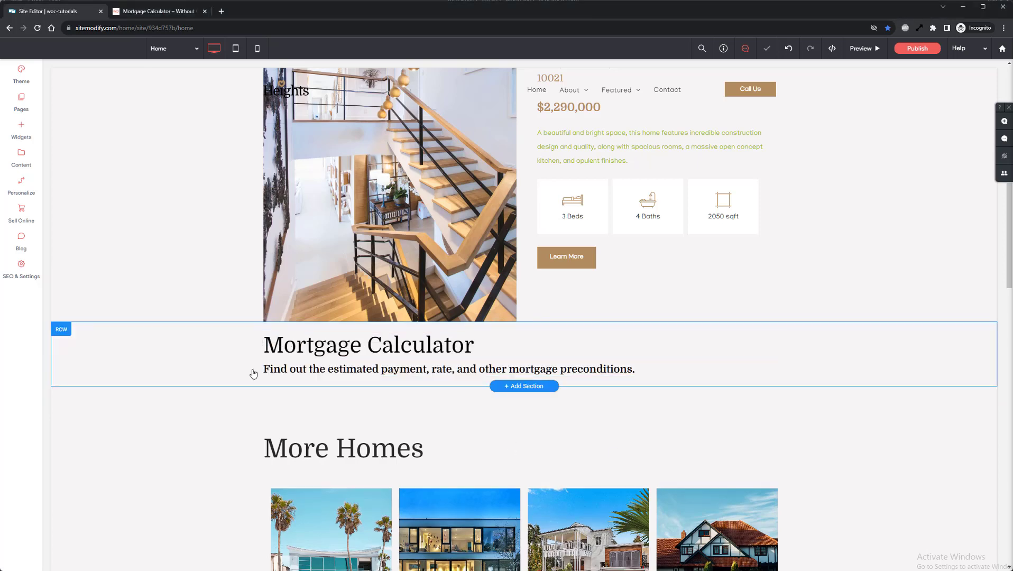
Step: Remove the bold formatting from the whole subtitle under the Mortgage Calculator heading
click(400, 371)
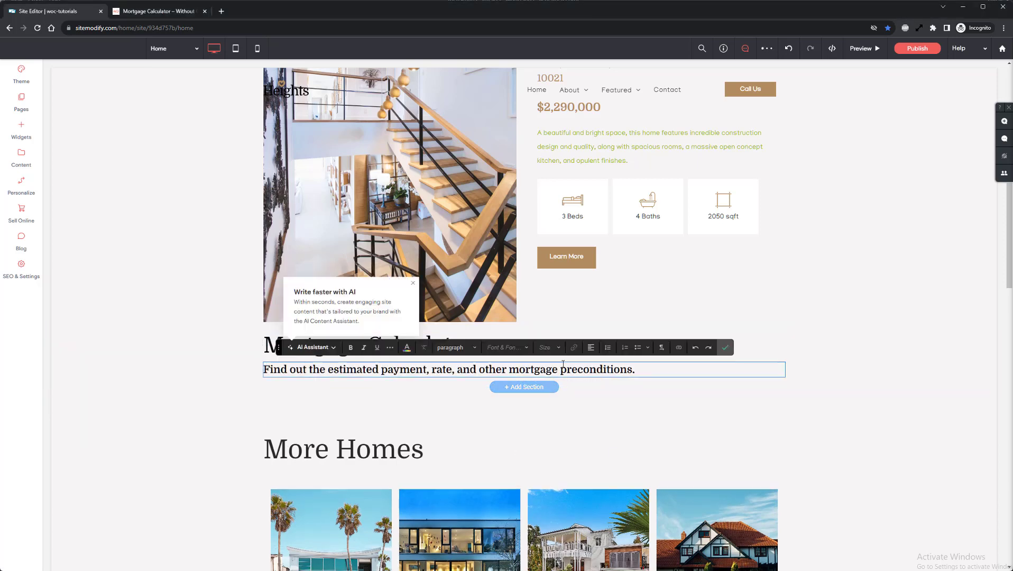
drag(643, 372, 256, 381)
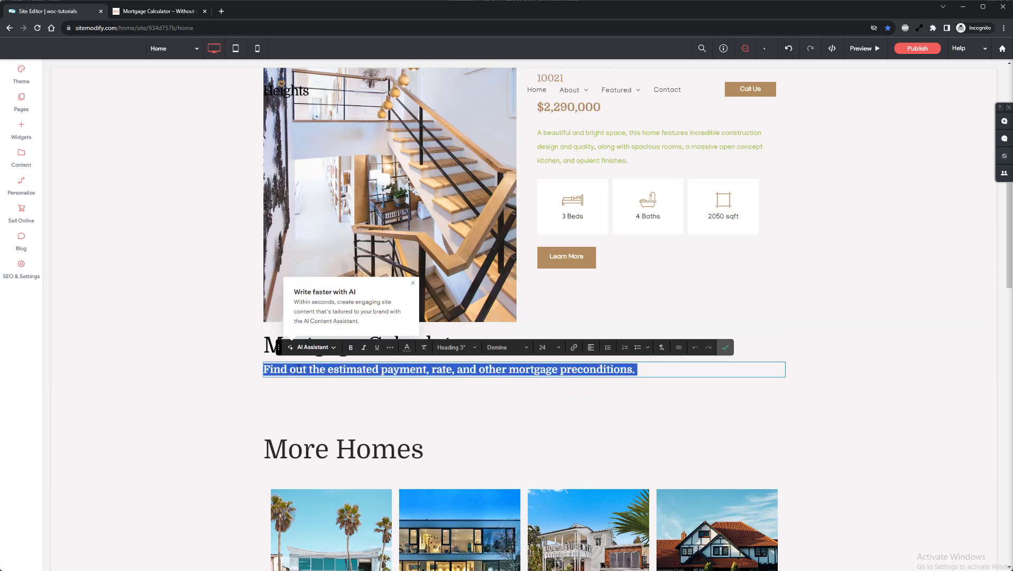
click(352, 348)
click(725, 347)
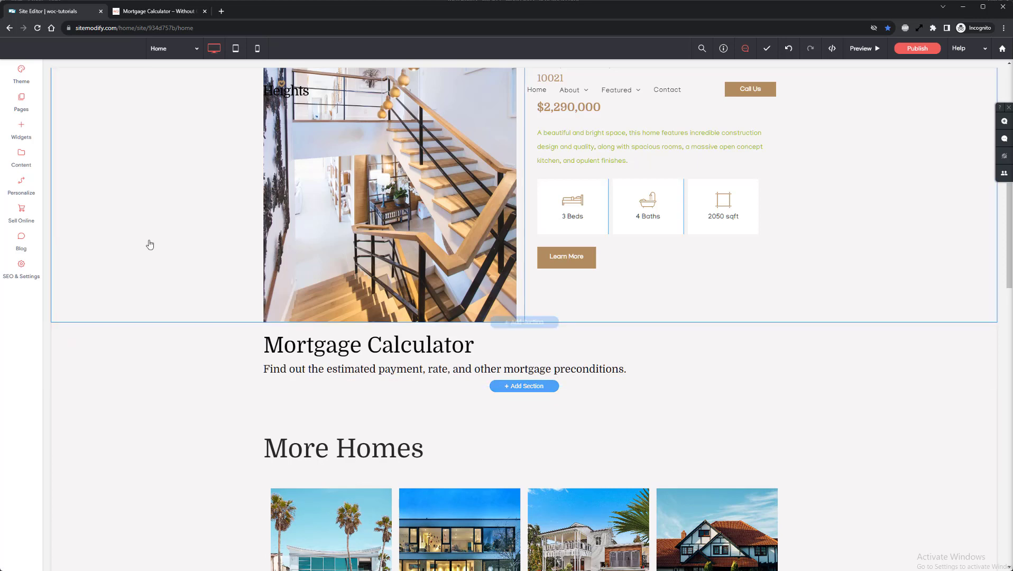
Step: Find the Mortgage Calculator widget and insert it directly below the subtitle in the same row
click(21, 130)
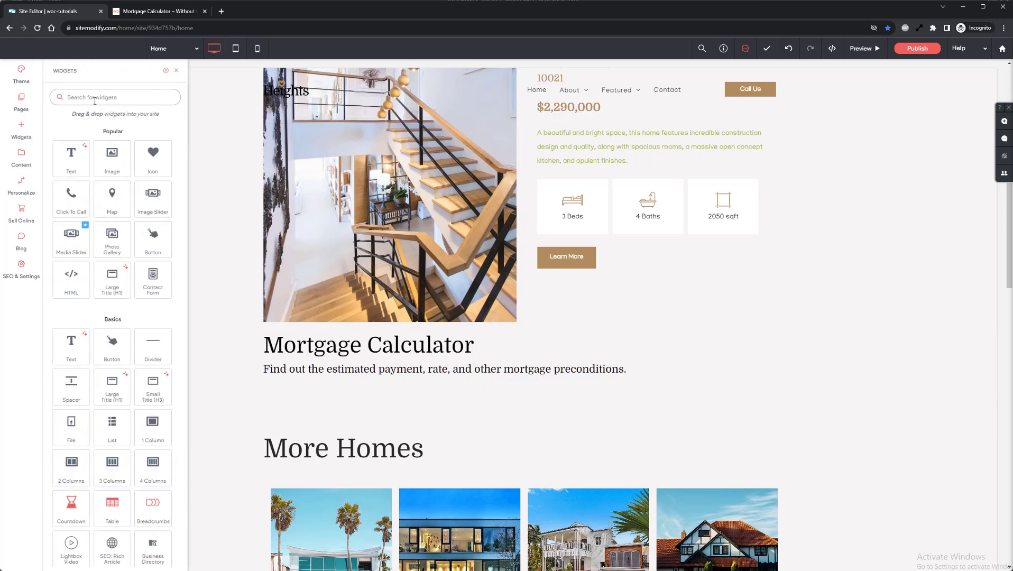
text(mortgage)
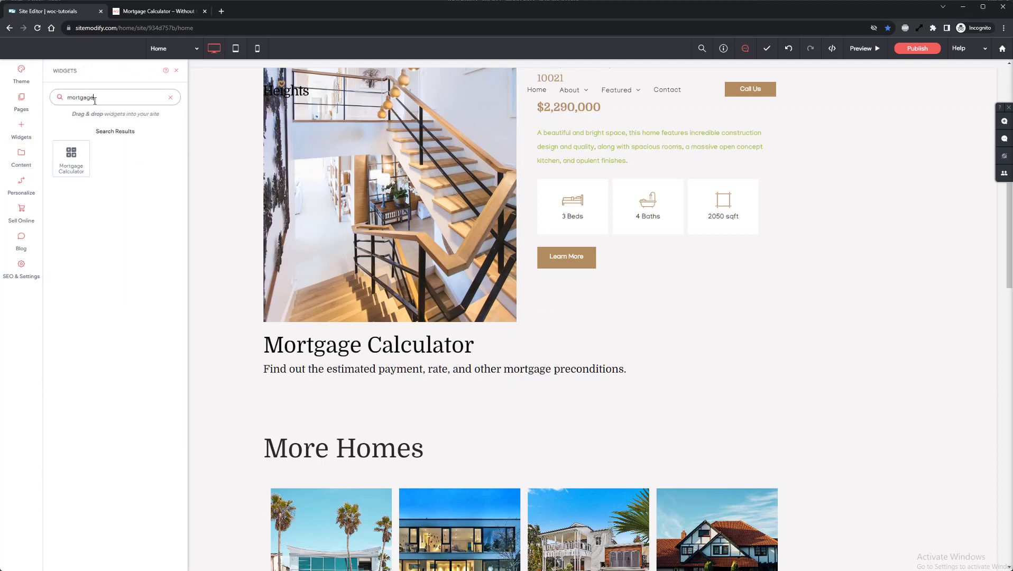
drag(66, 161, 447, 378)
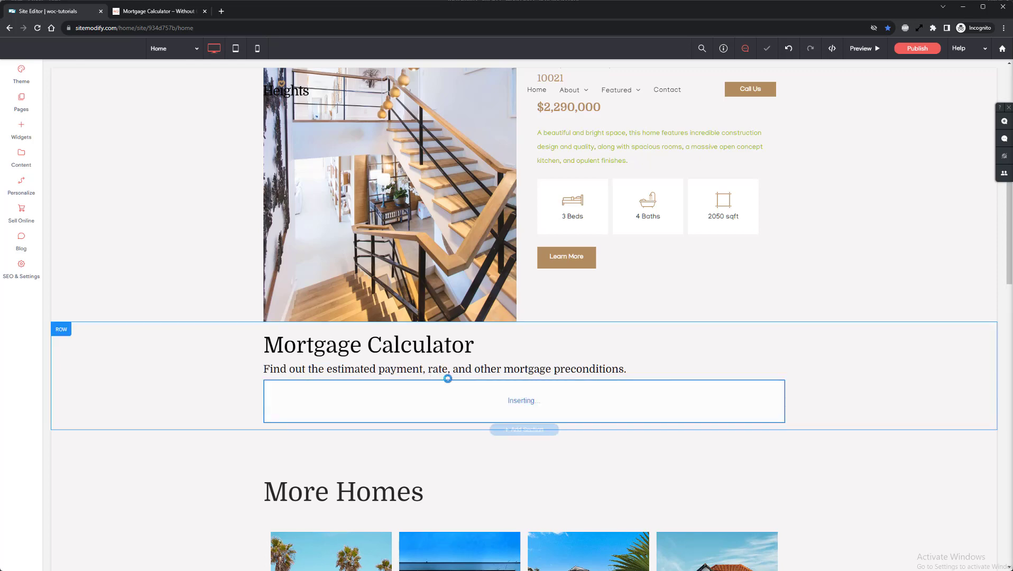
scroll(802, 330, down, 4)
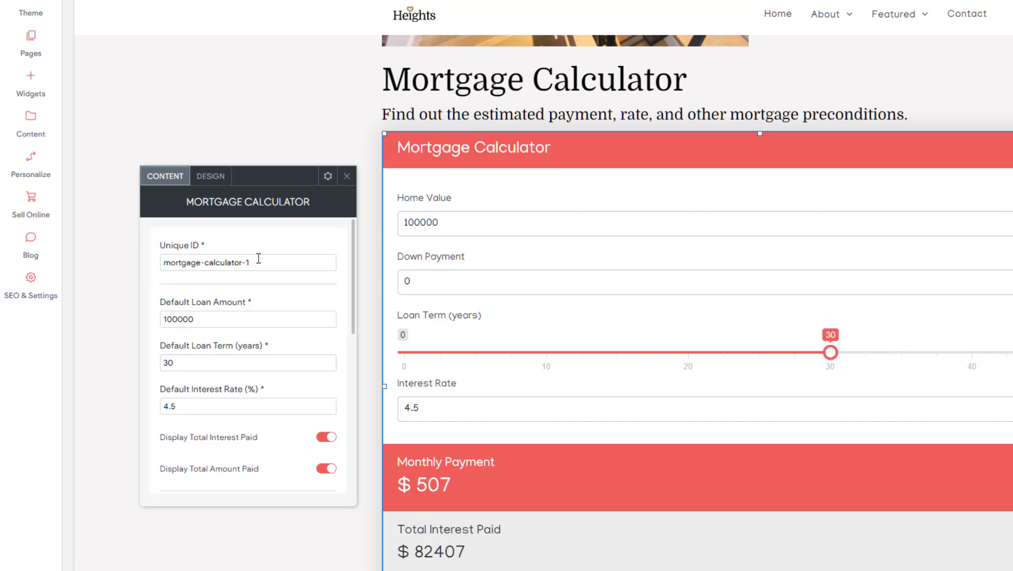
Step: Enable the calculator's Property Tax and Home Insurance fields, and turn both off again
scroll(258, 259, down, 4)
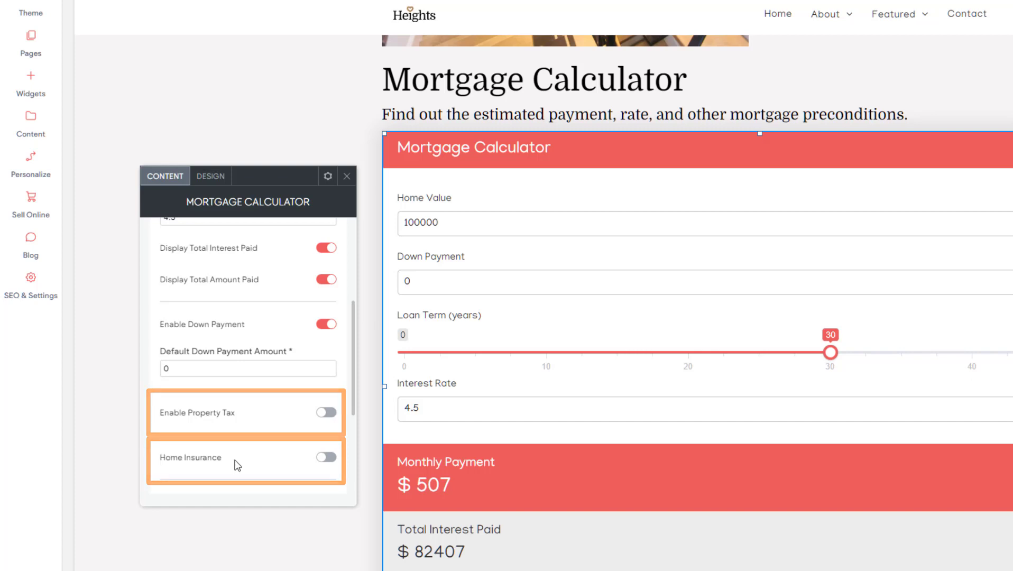
click(331, 414)
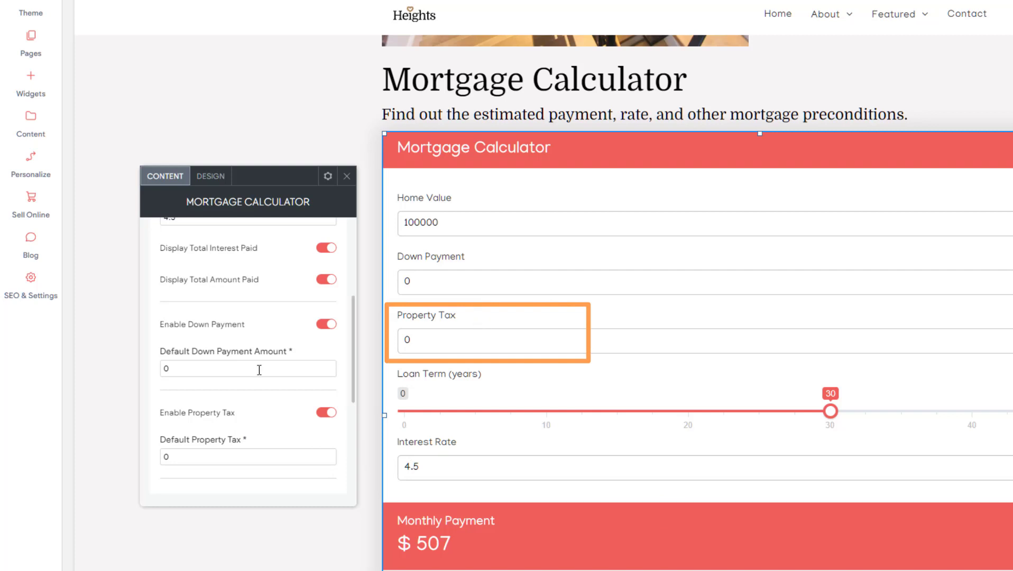
scroll(286, 380, down, 3)
click(328, 312)
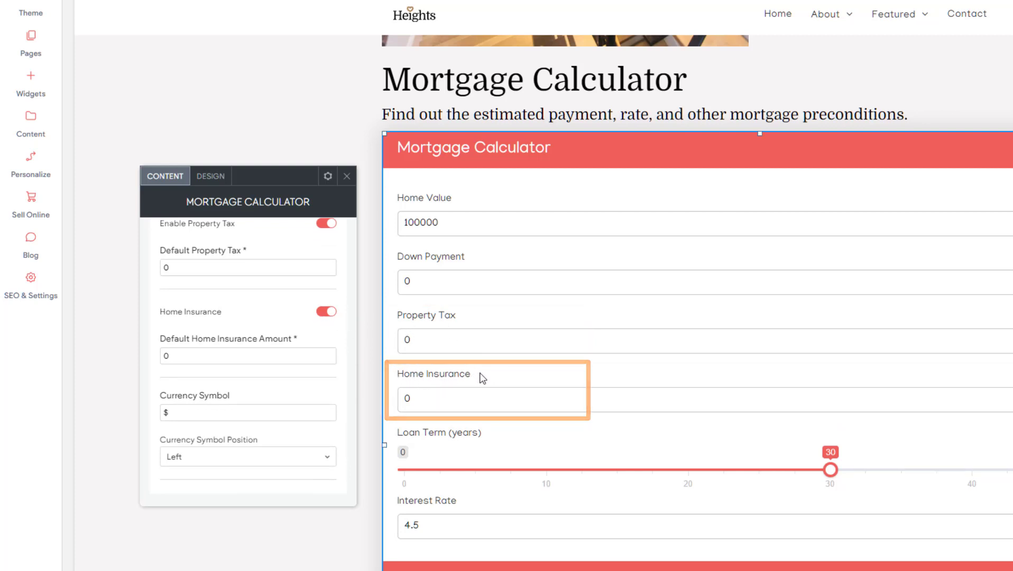
click(325, 312)
click(328, 228)
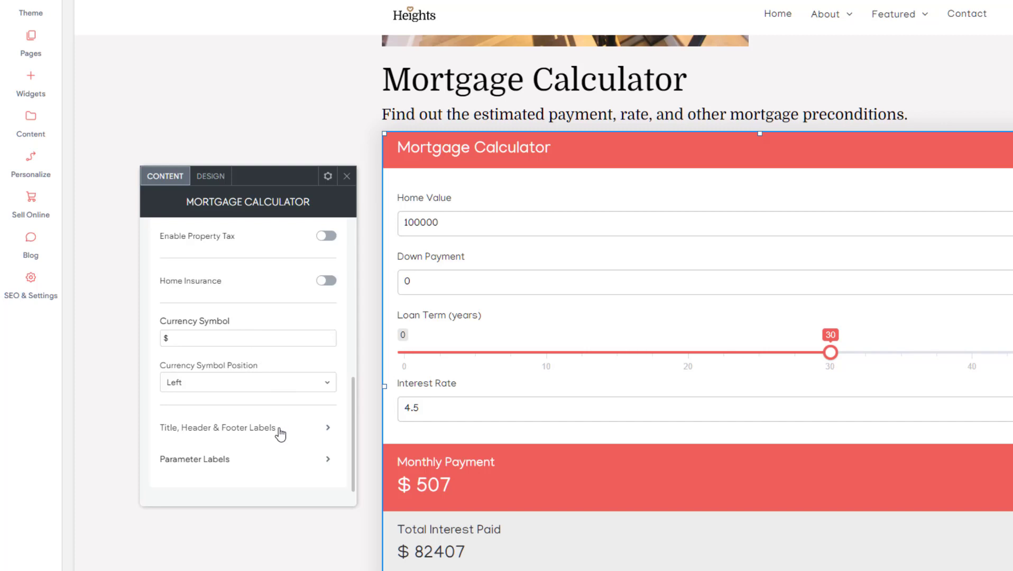
Step: Set the header content to "This mortgage calculator provides approximate estimates and is not a substitute for personalized financial advice or an official loan offer from a lender."
click(330, 432)
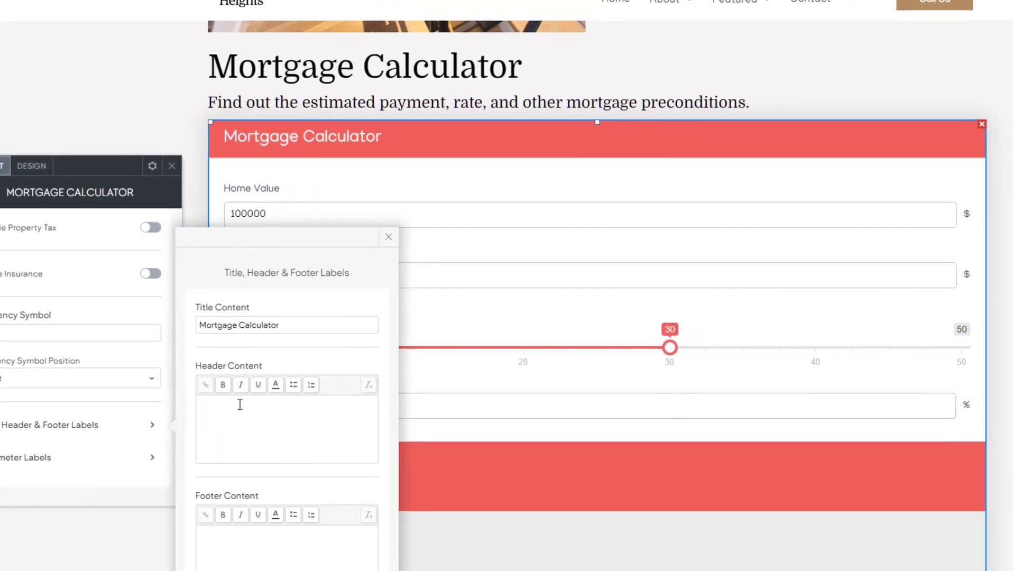
click(240, 405)
text(This mortgage calculator provides approximate estimates and is not a substitute for personalized financial advice or an official loan offer from a lender.)
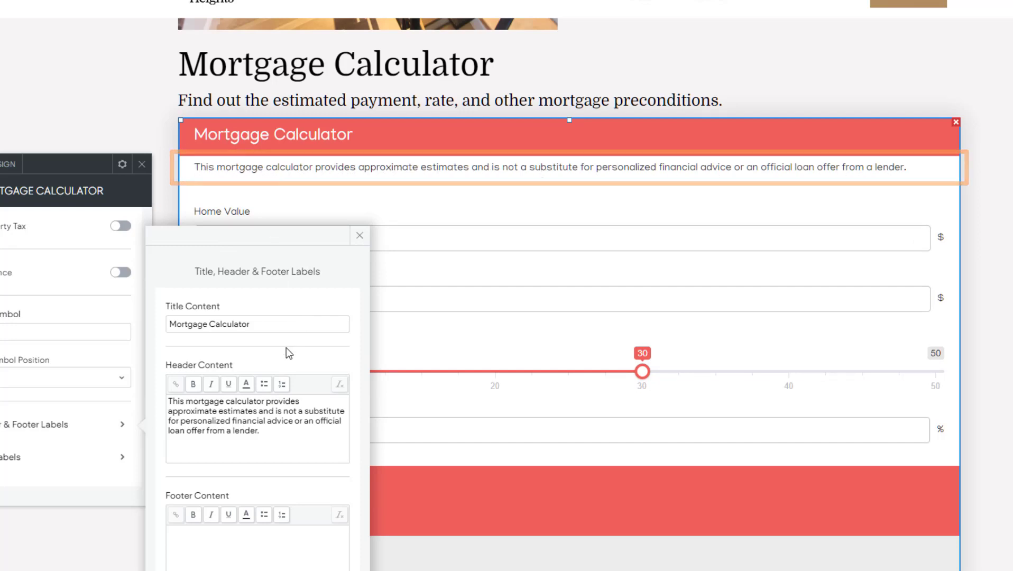
Step: Try the same disclaimer text as the calculator's footer content, and delete it from the footer
click(236, 540)
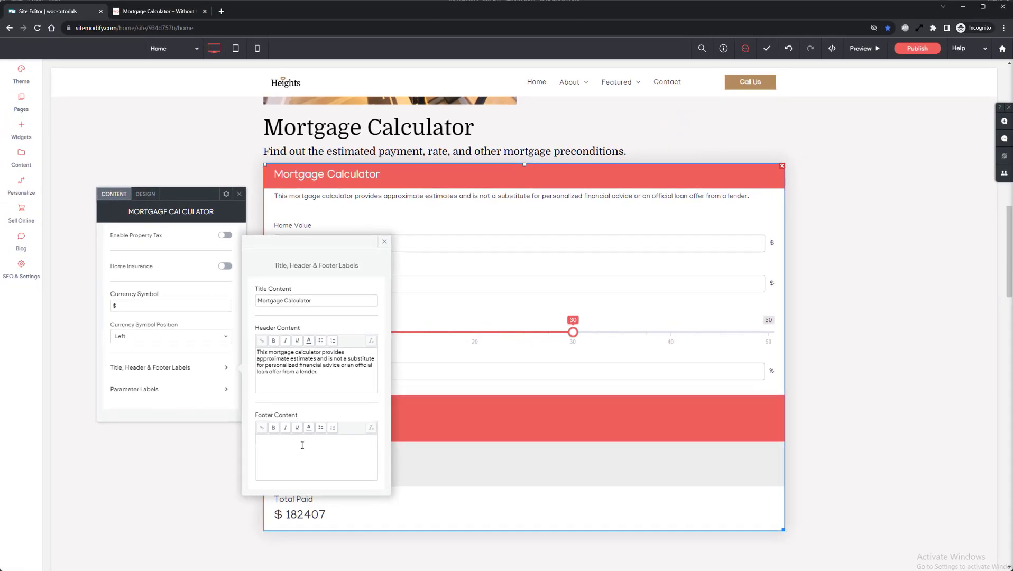
text(This mortgage calculator provides approximate estimates and is not a substitute for personalized financial advice or an official loan offer from a lender.)
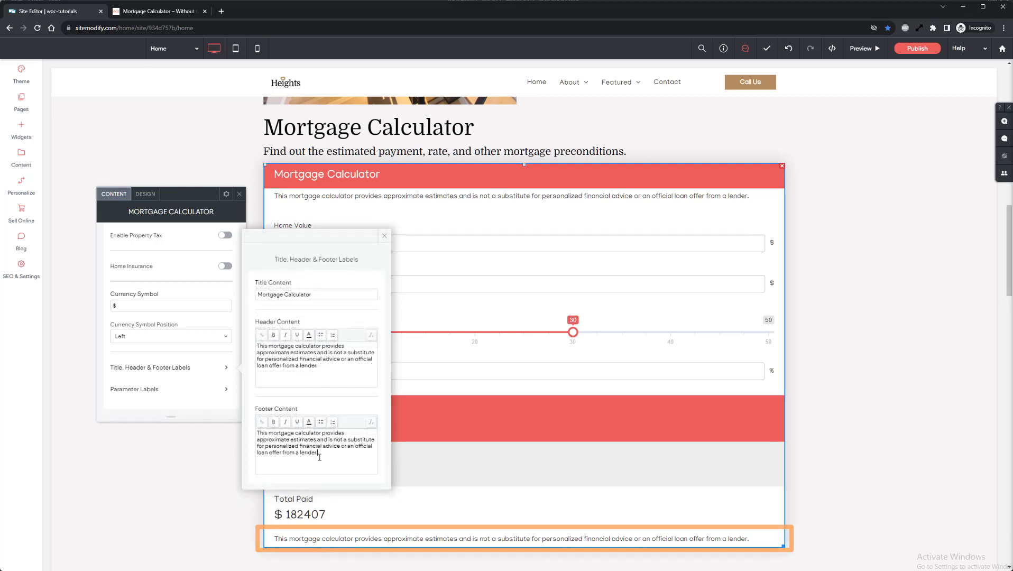
drag(319, 457, 255, 434)
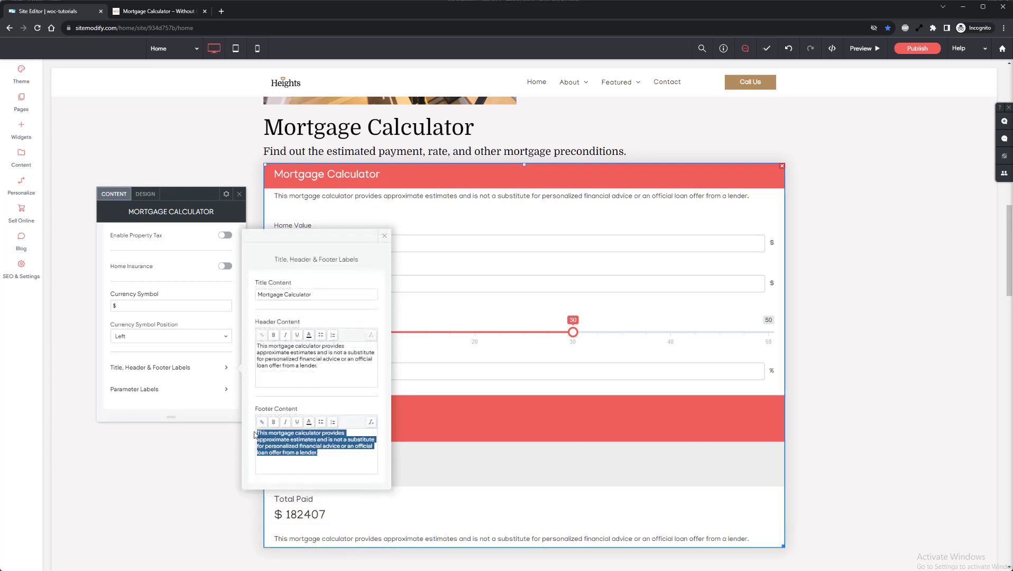
key(BackSpace)
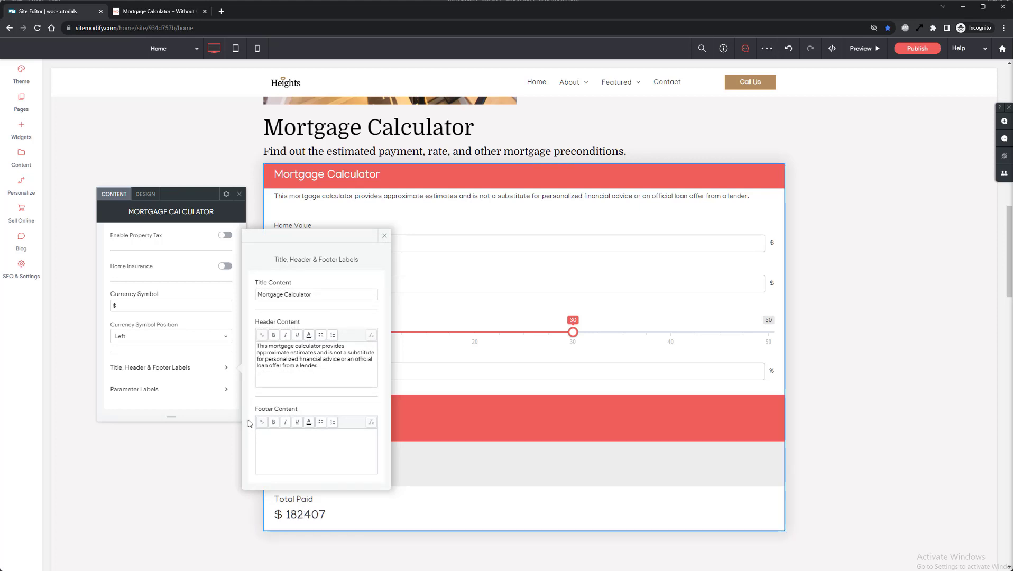
Step: Review the calculator's parameter labels, and open the widget's design settings
click(222, 391)
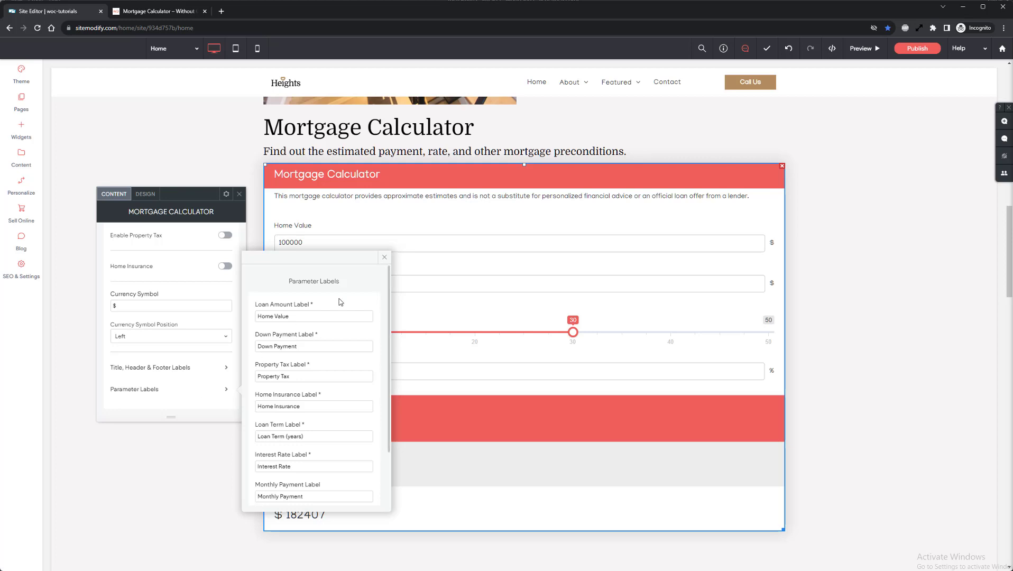
click(383, 257)
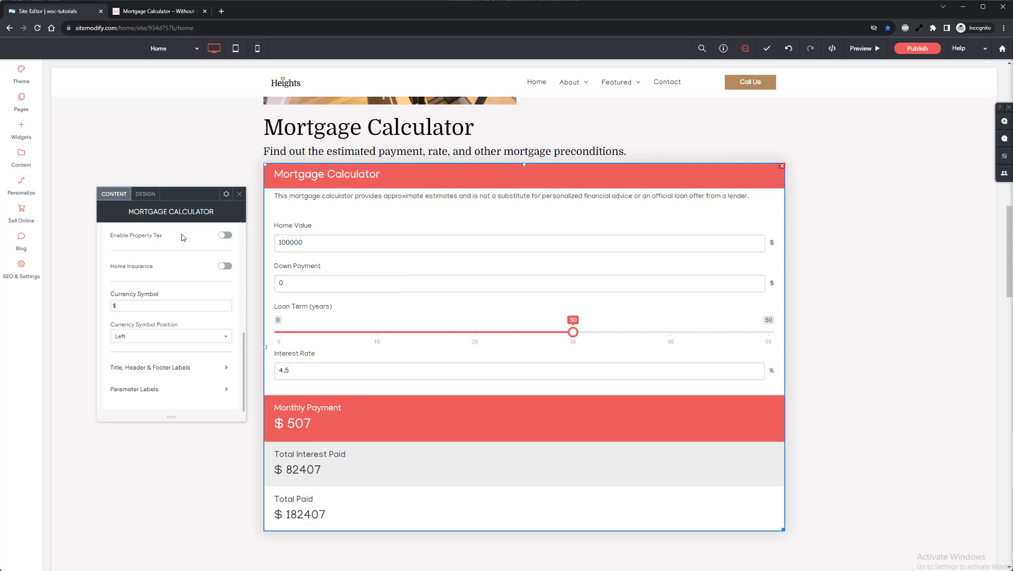
click(152, 197)
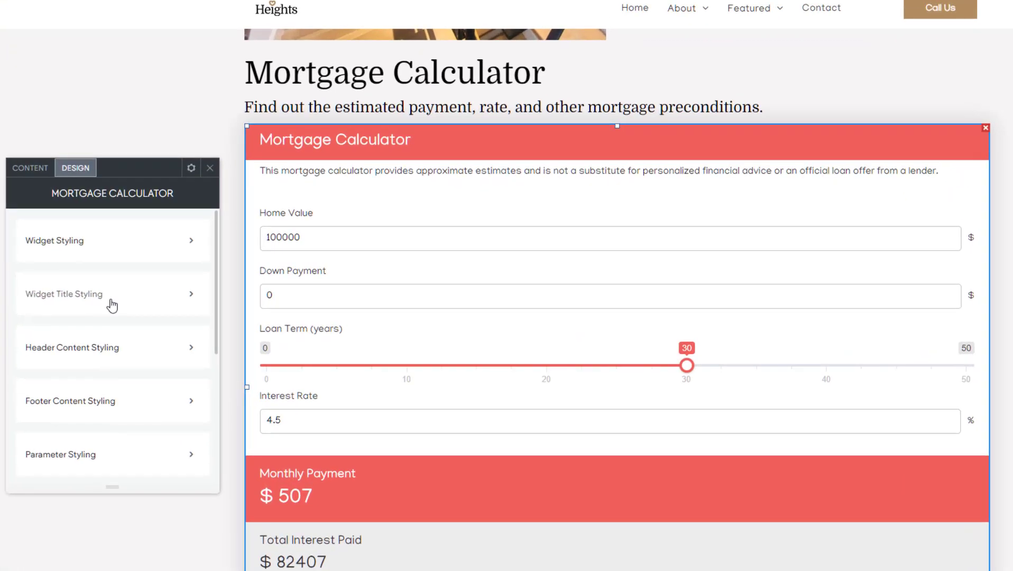
Step: Set the calculator's widget title background to the brown Secondary theme color
click(111, 306)
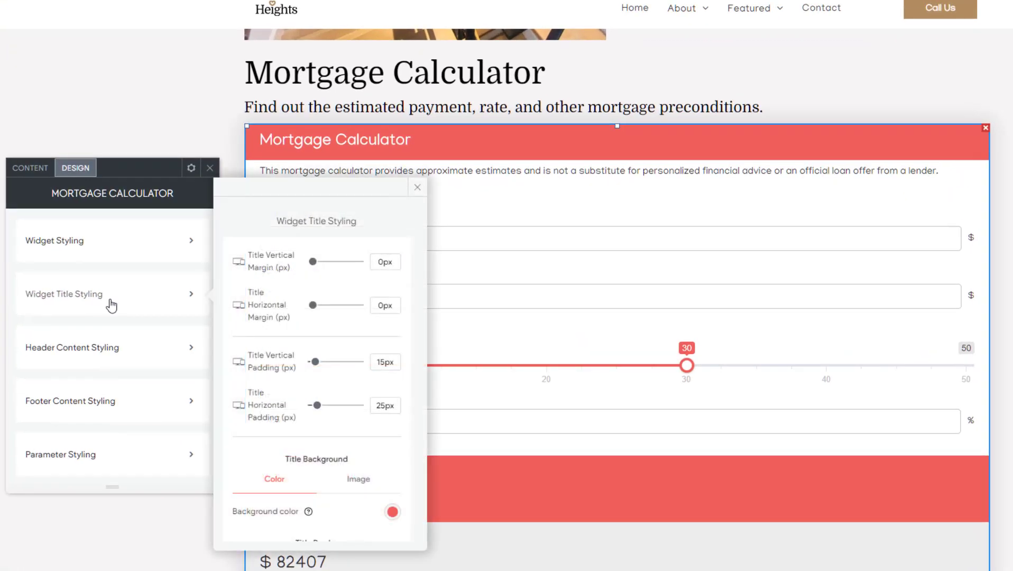
scroll(354, 314, down, 2)
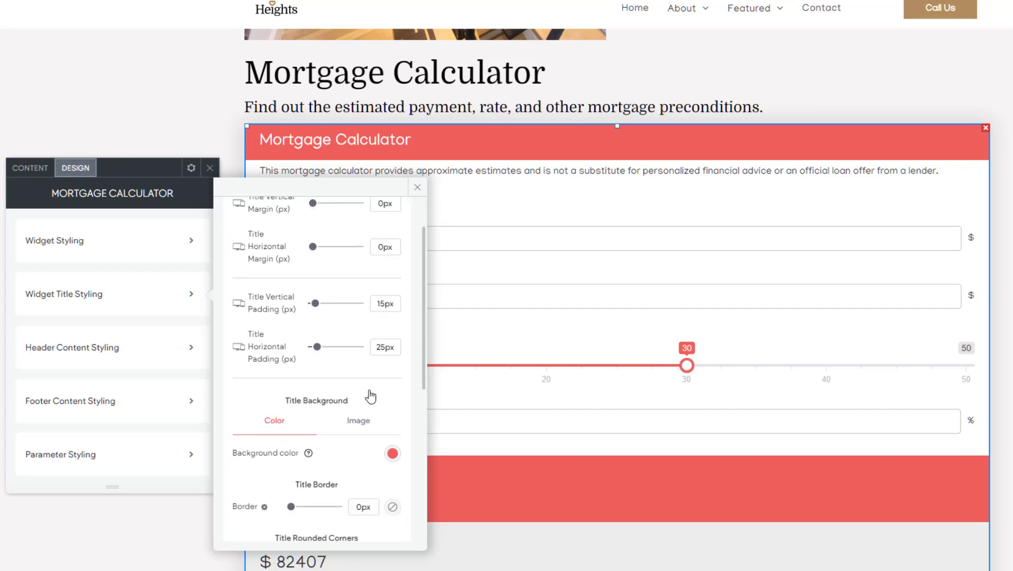
scroll(345, 338, down, 1)
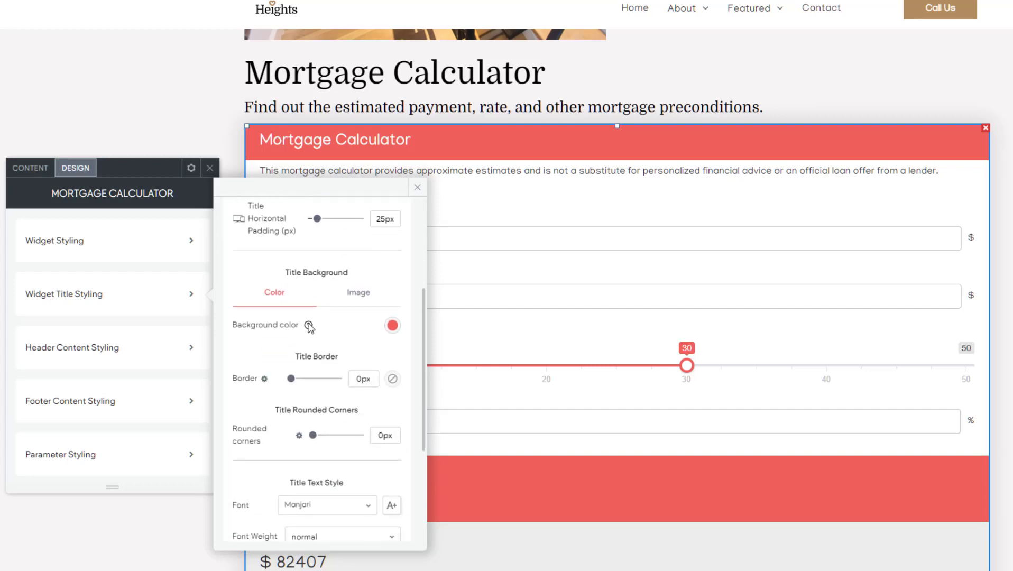
mouse_move(308, 326)
click(392, 327)
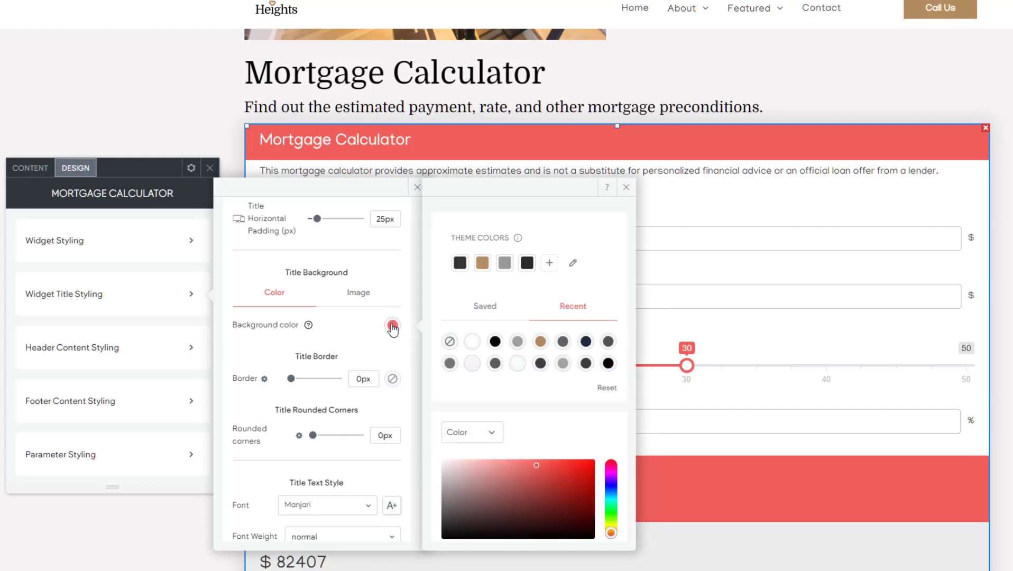
click(482, 264)
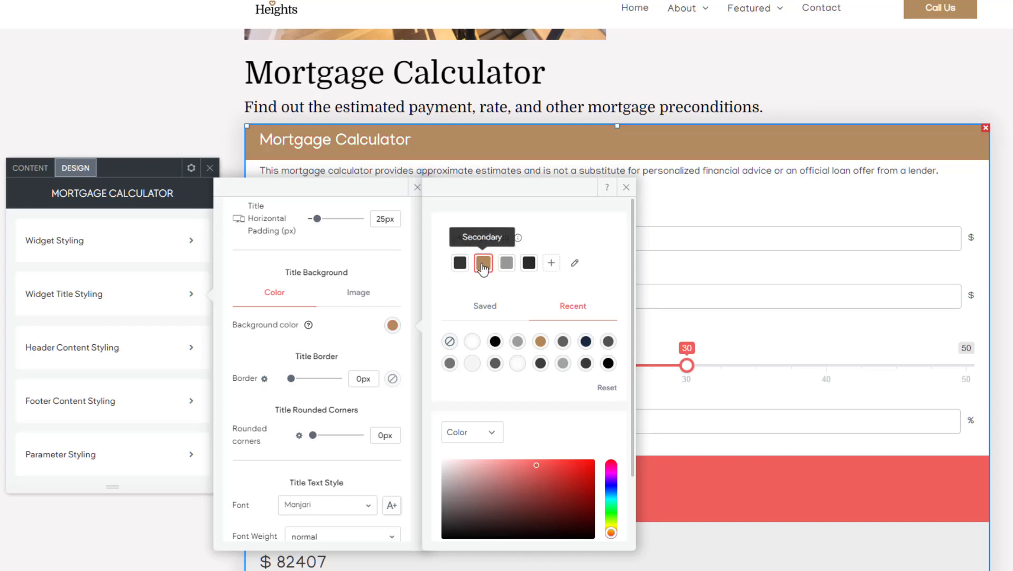
click(625, 188)
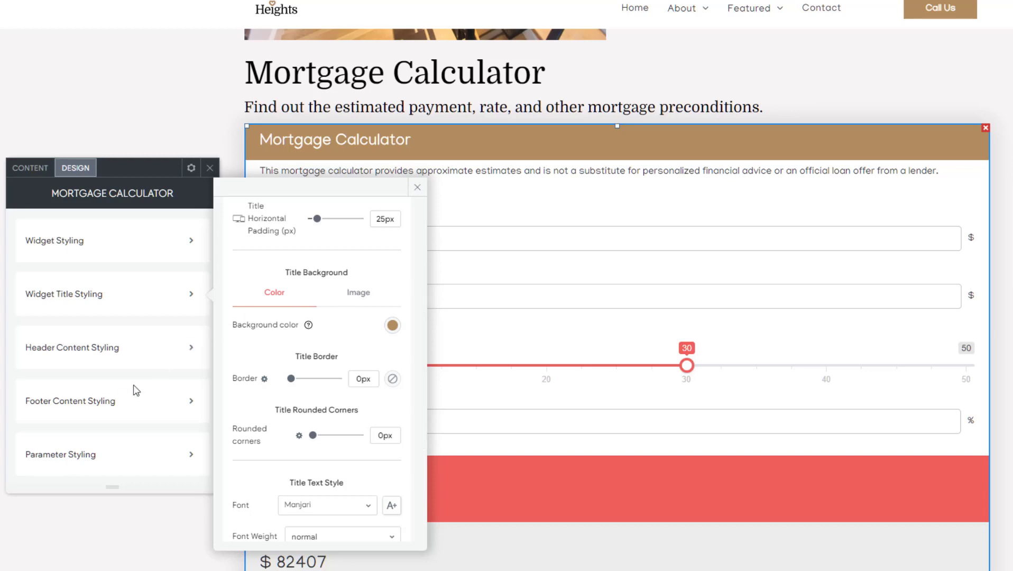
Step: Apply the Secondary theme color to the background of the calculator's Monthly Payment section
scroll(127, 407, down, 4)
click(119, 332)
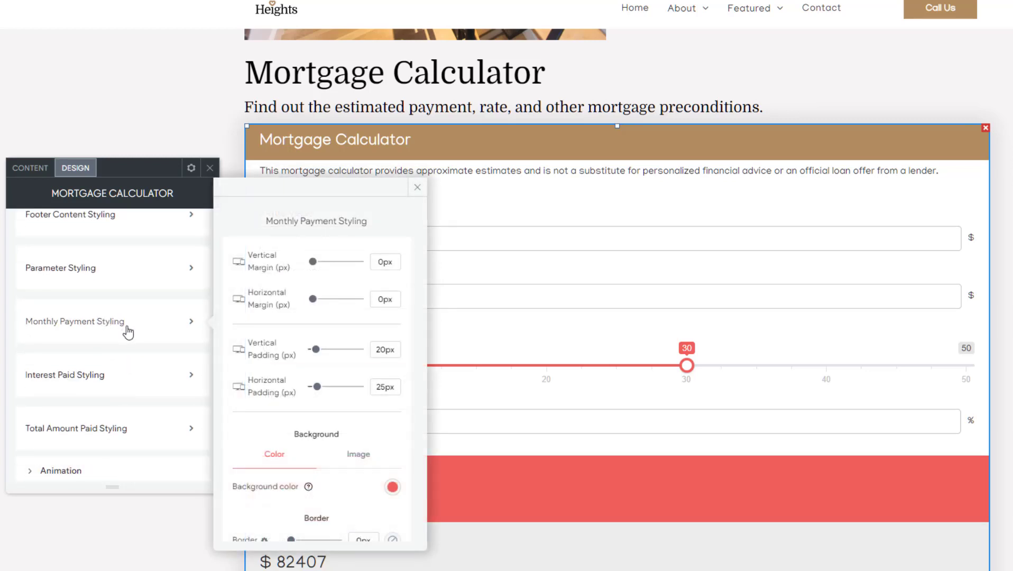
scroll(288, 381, down, 3)
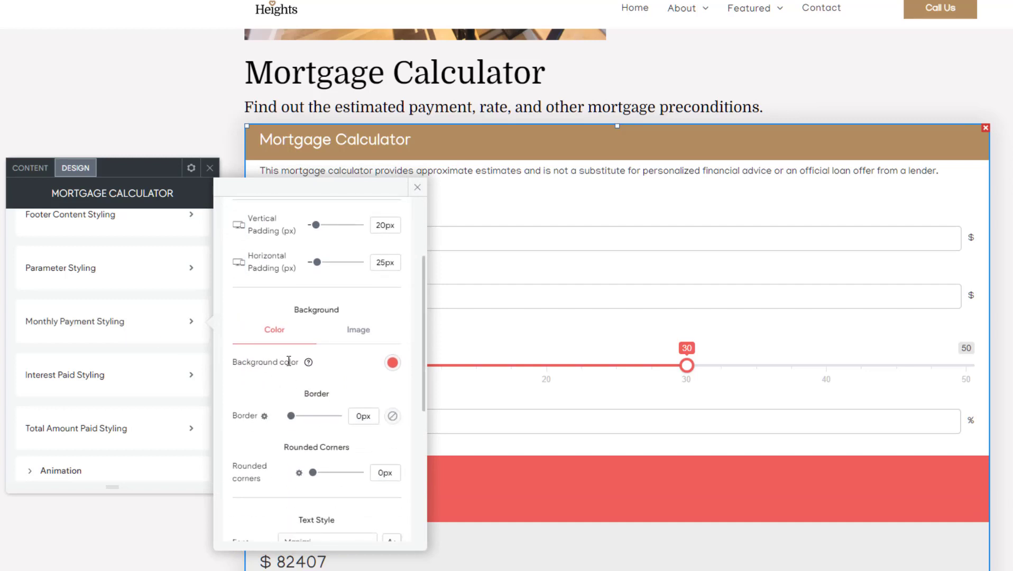
click(393, 364)
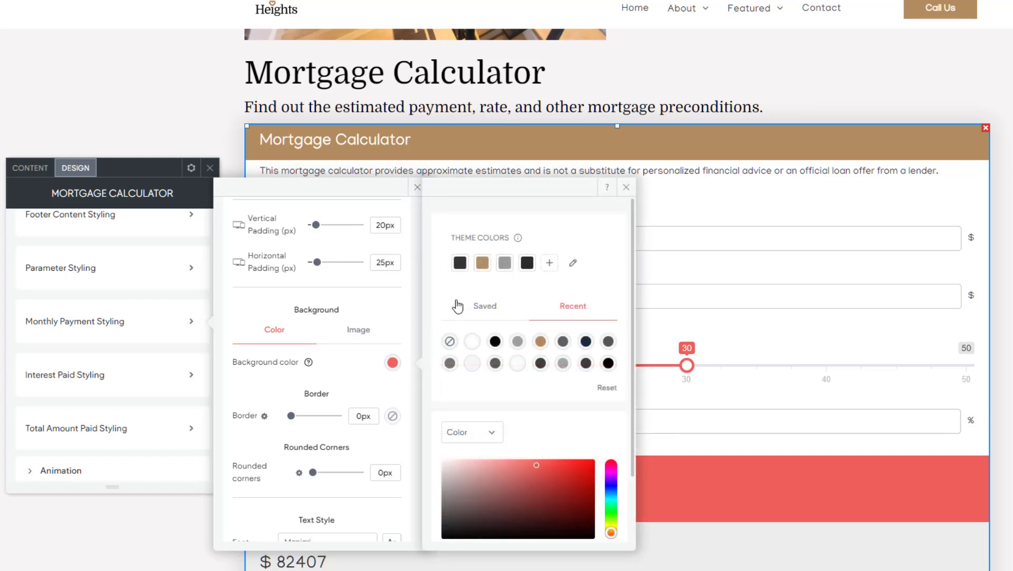
click(482, 265)
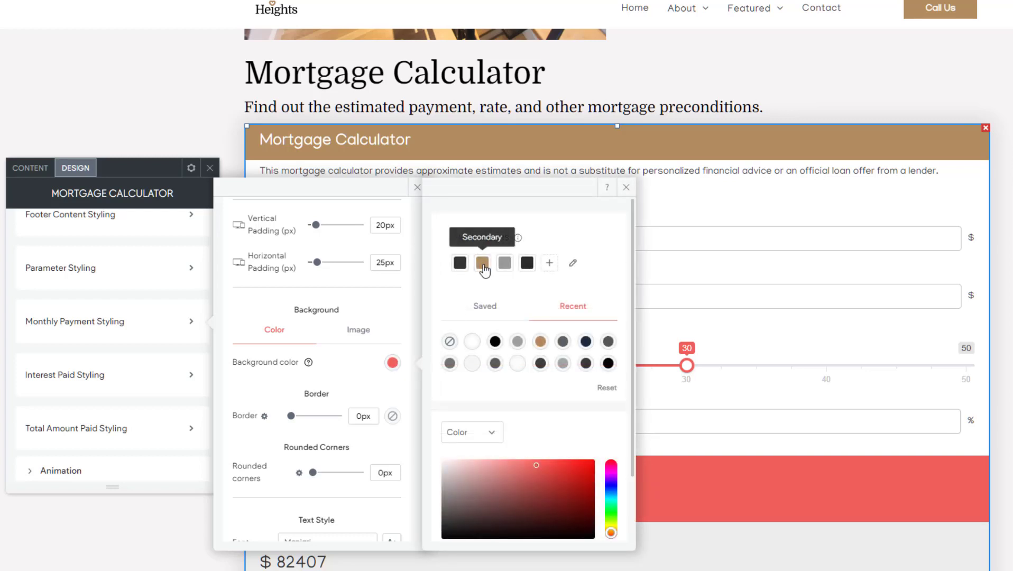
click(625, 188)
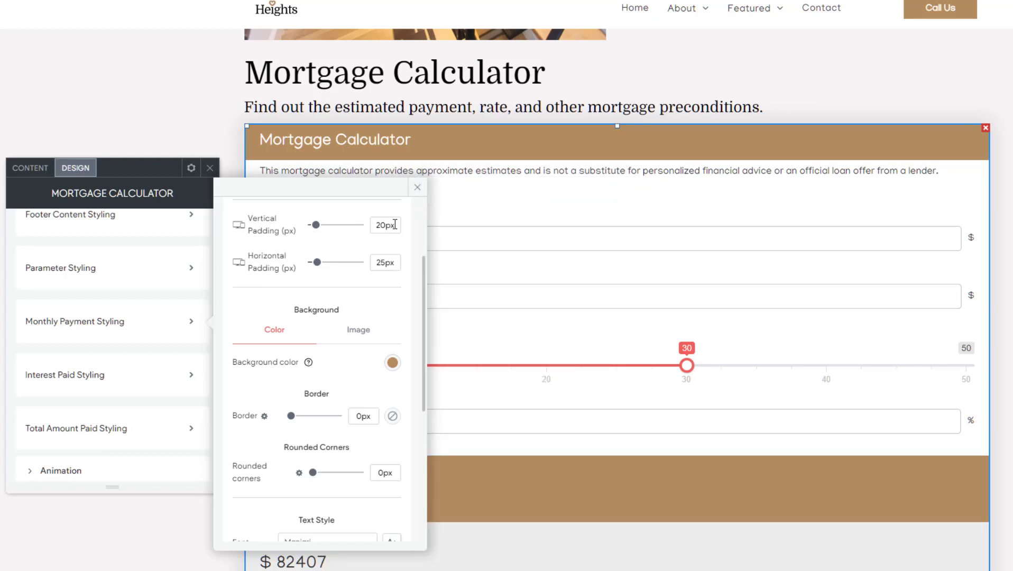
Step: Set the slider accent color in the calculator's parameter styling to the Secondary theme color, and close the widget's settings
click(183, 273)
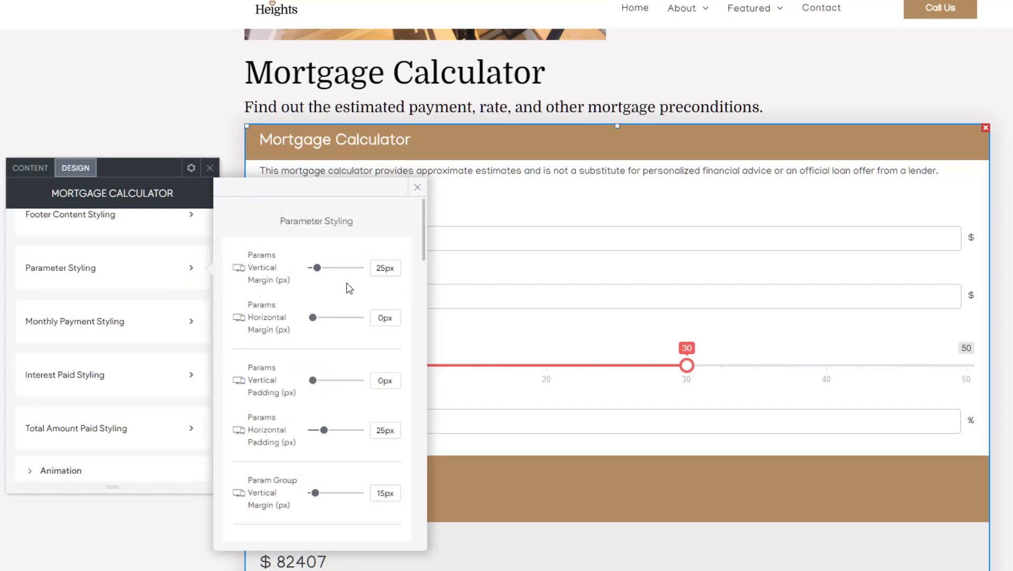
scroll(345, 289, down, 5)
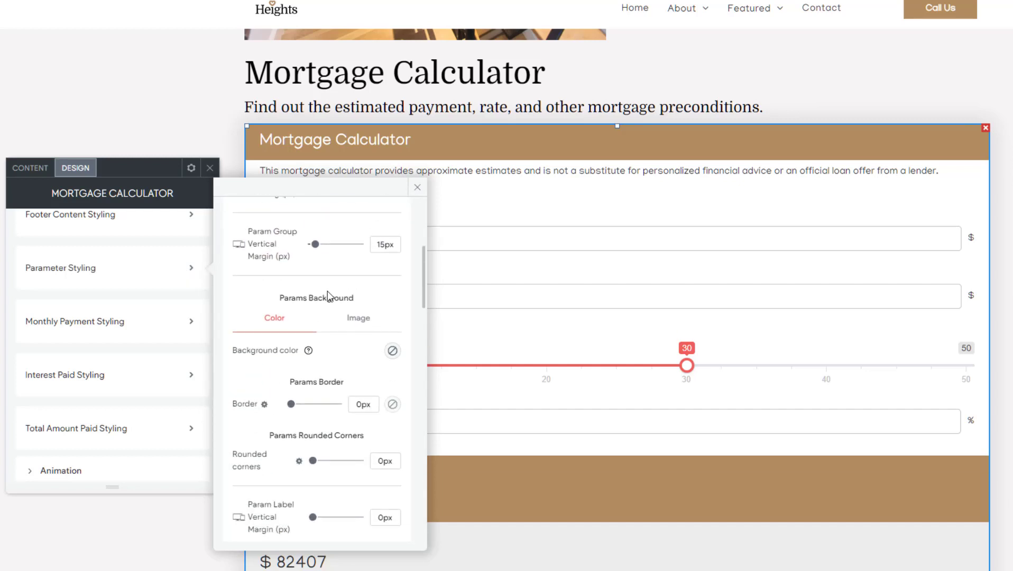
scroll(328, 290, down, 6)
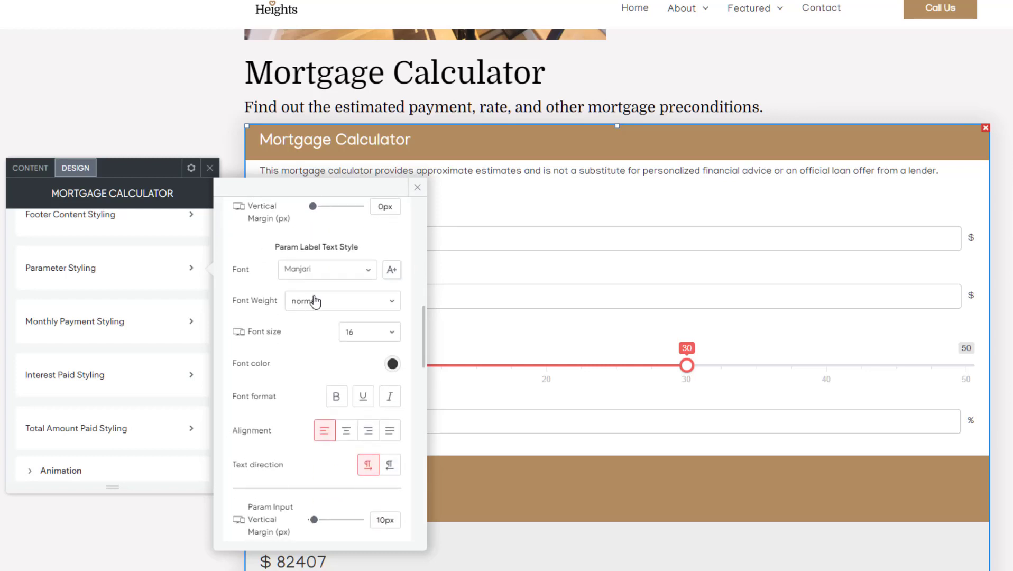
scroll(315, 301, down, 7)
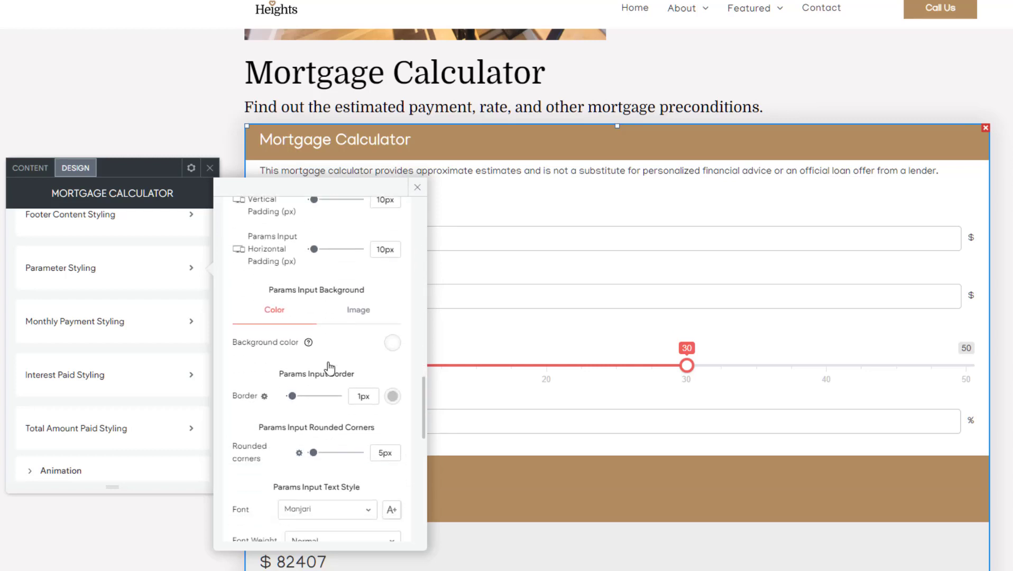
scroll(329, 367, down, 9)
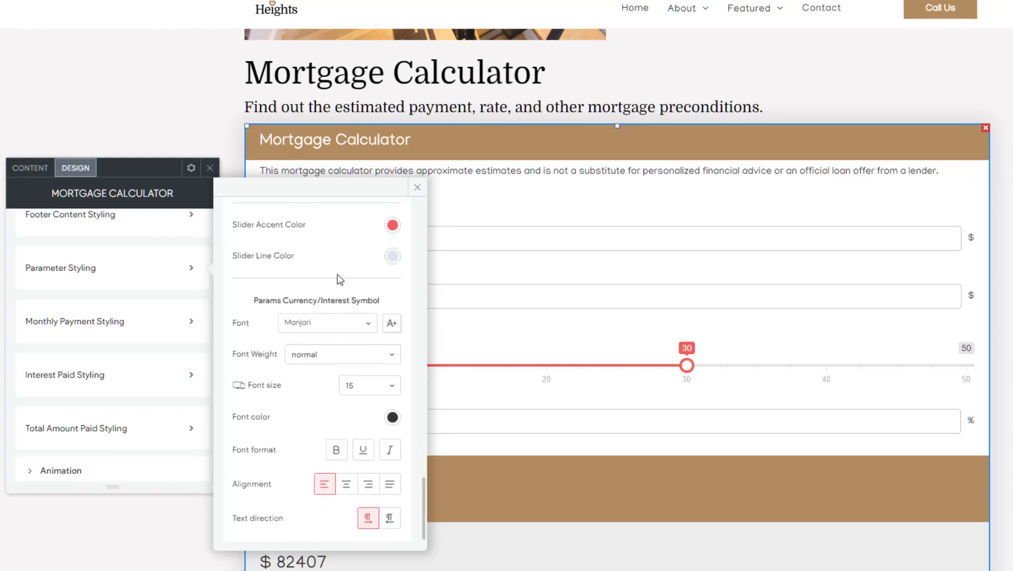
scroll(339, 279, up, 1)
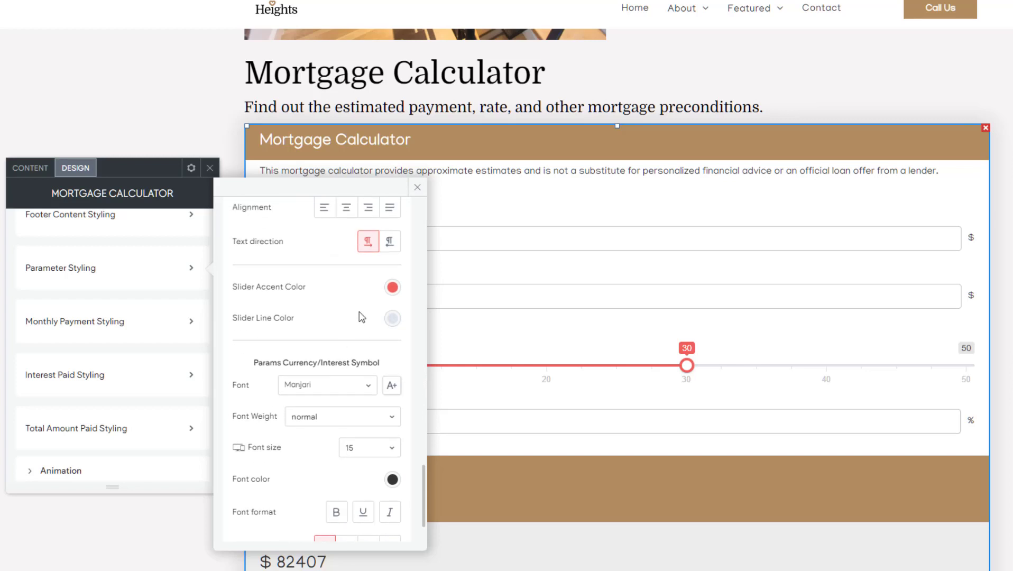
click(394, 287)
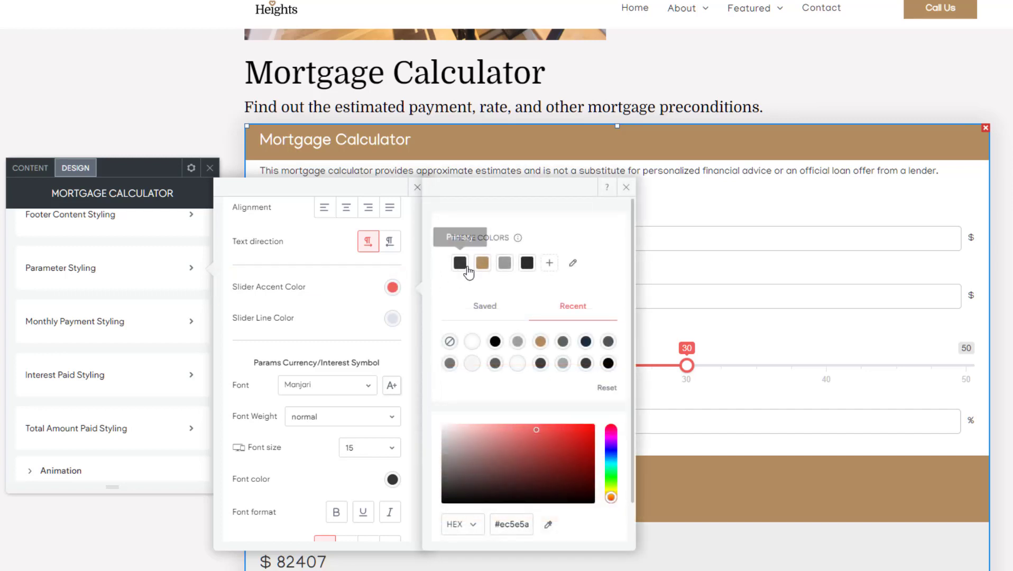
click(482, 263)
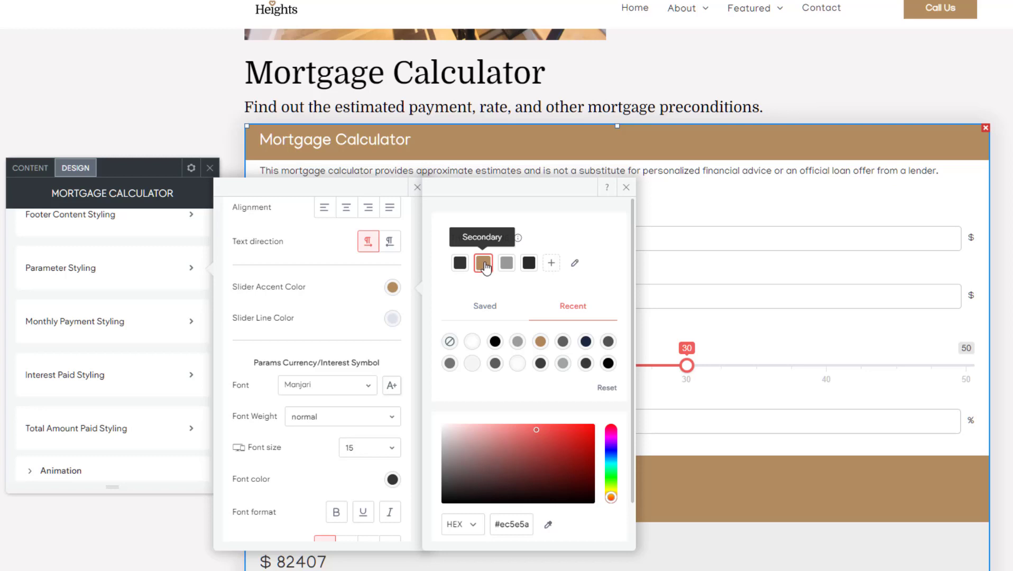
click(626, 187)
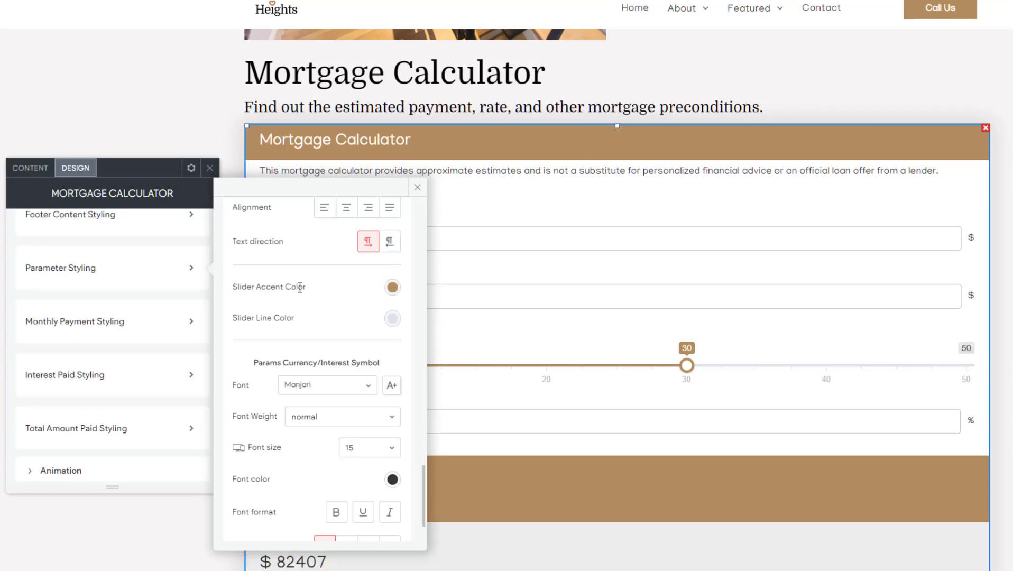
click(417, 188)
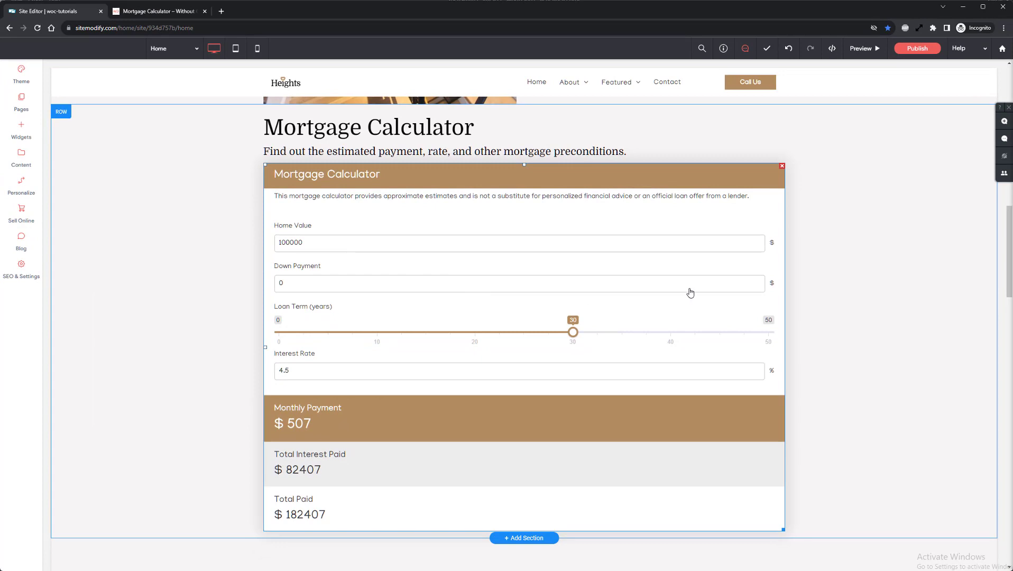
Step: Copy the site's preview link from preview mode and open it in a new browser tab in desktop view
click(860, 48)
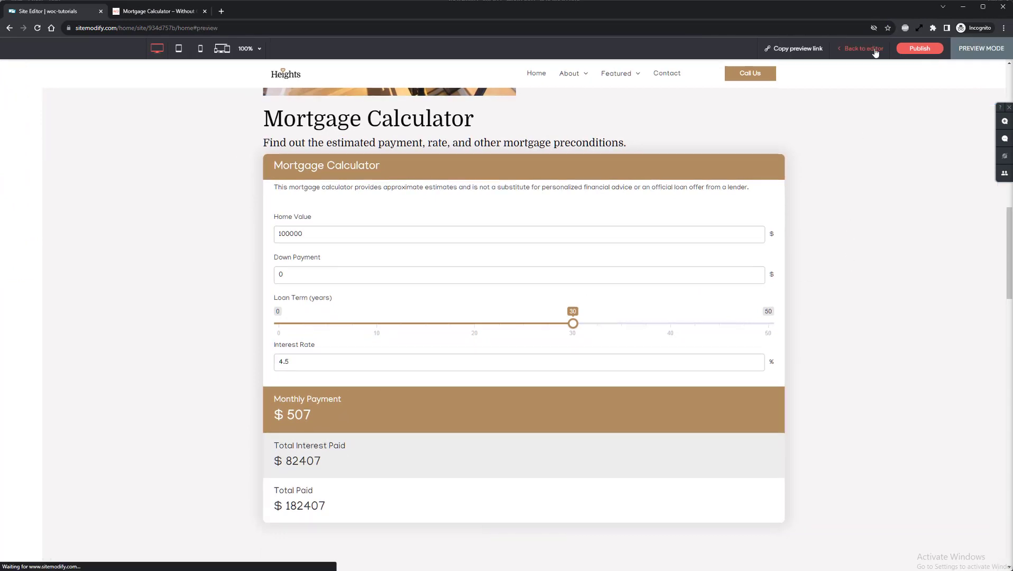
click(794, 48)
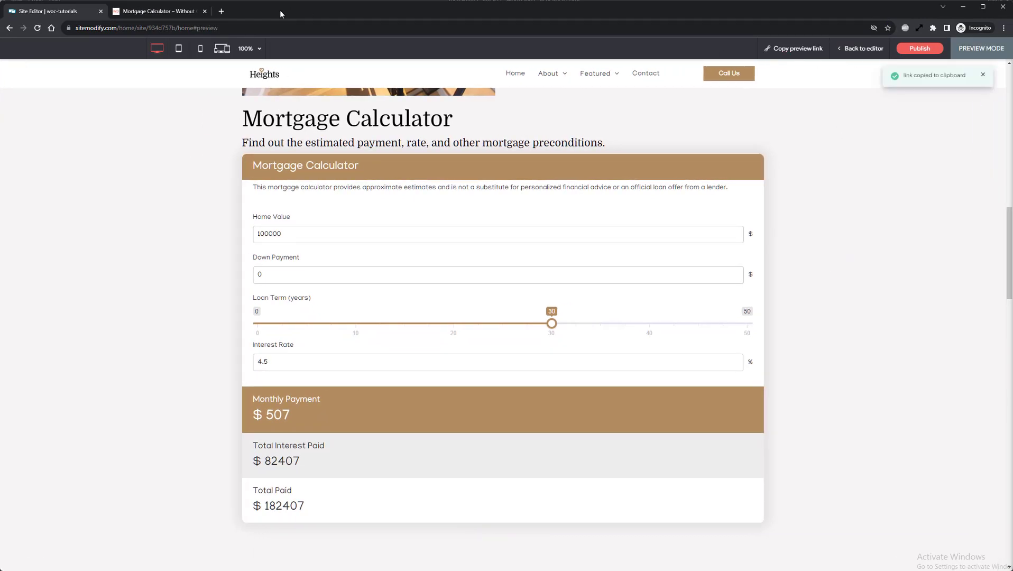
click(221, 11)
key(ctrl+v)
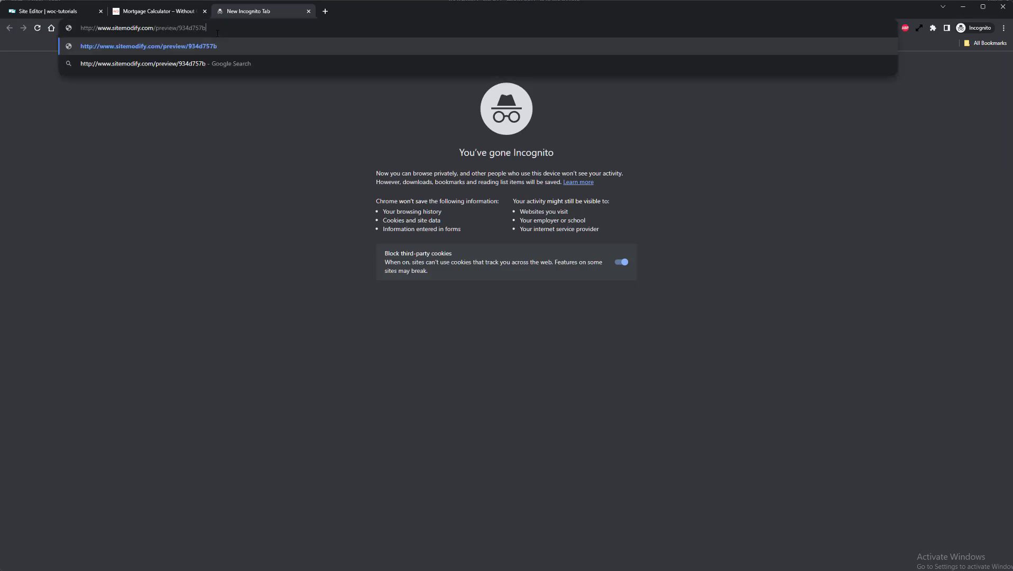
key(Return)
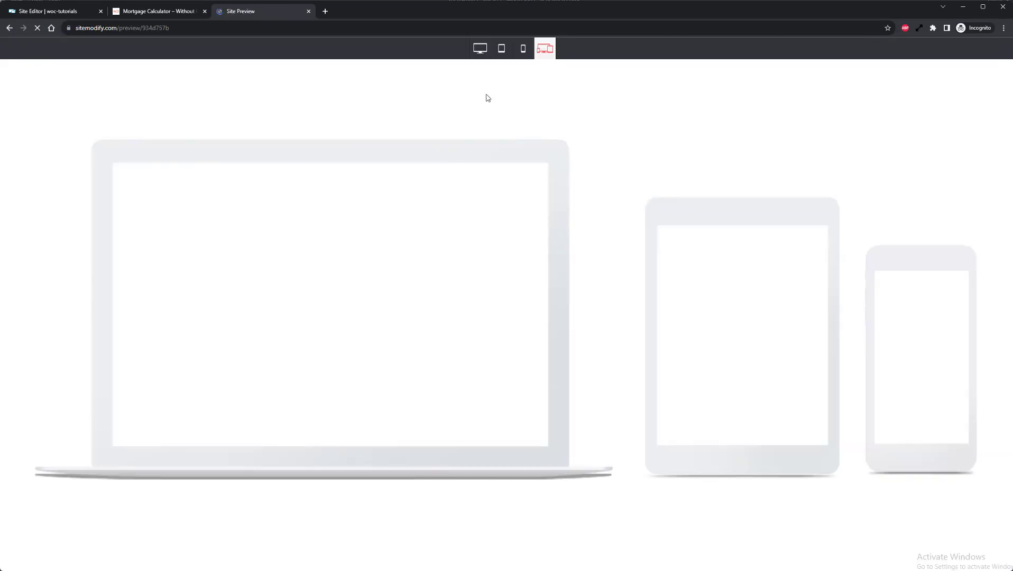
click(476, 55)
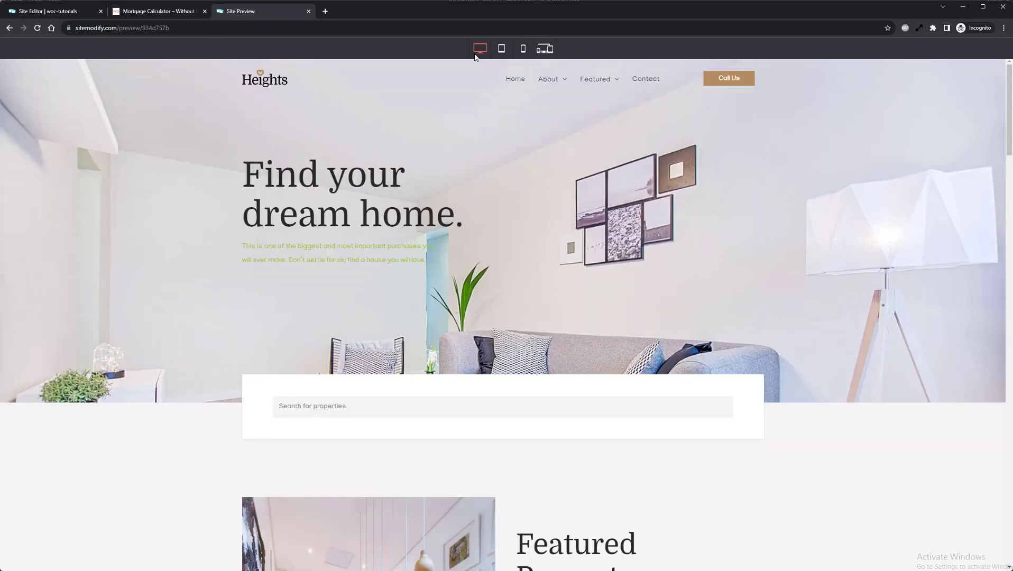
Step: In the previewed page's mortgage calculator, set the Home Value to 300000 and the Down Payment to 50000
scroll(565, 289, down, 14)
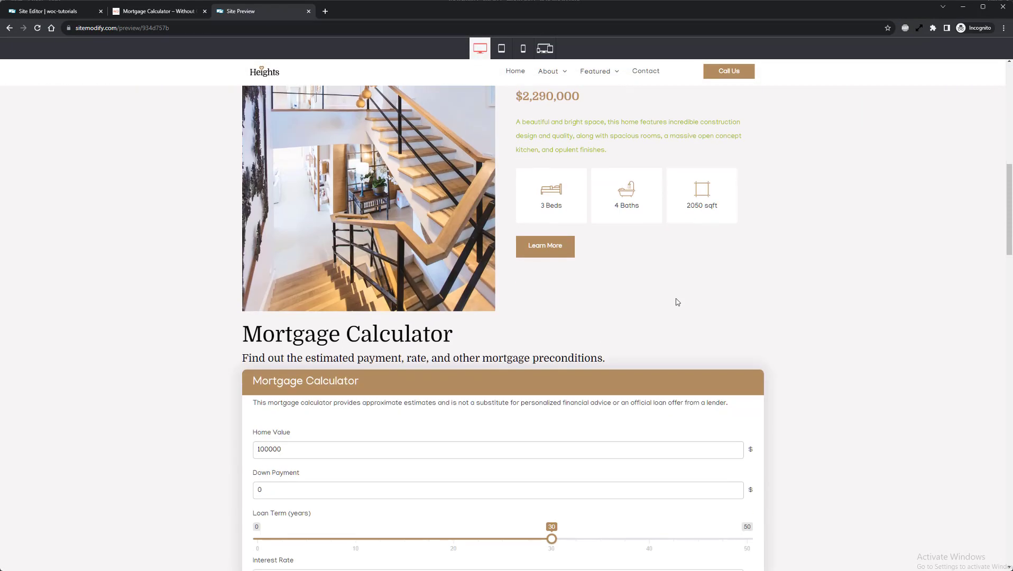
scroll(790, 301, down, 2)
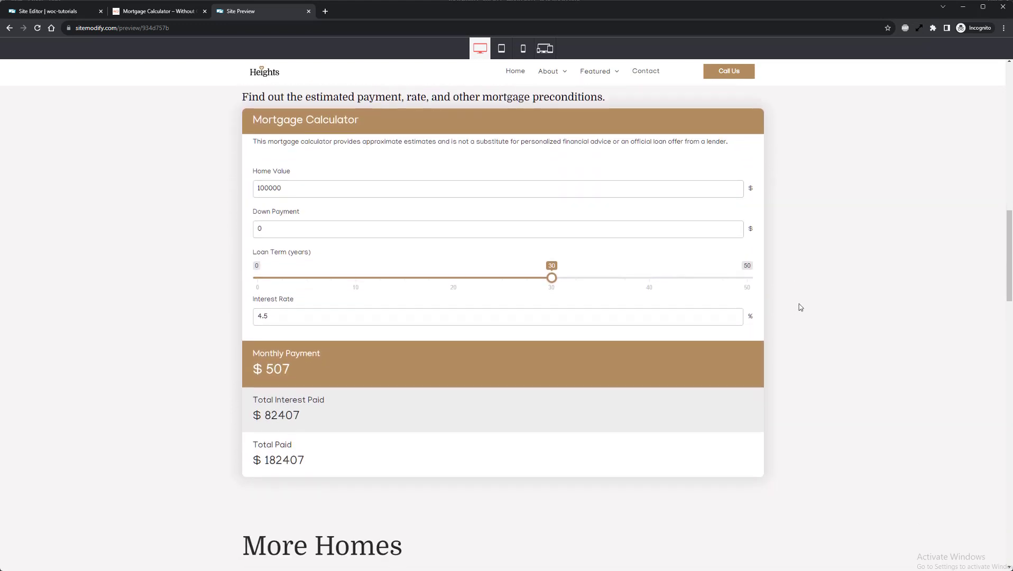
scroll(804, 299, up, 1)
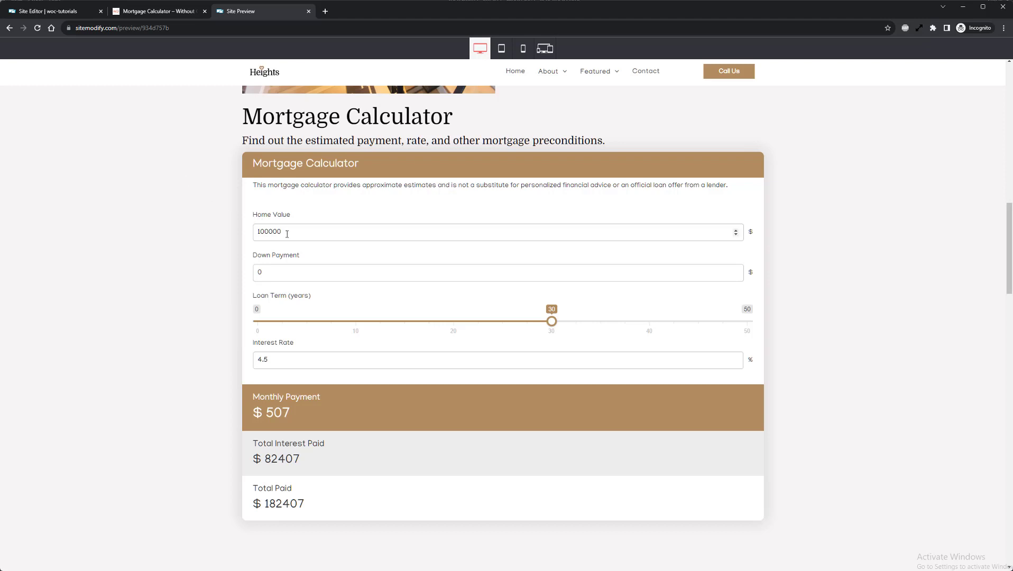
drag(270, 231, 211, 237)
text(3)
double_click(258, 273)
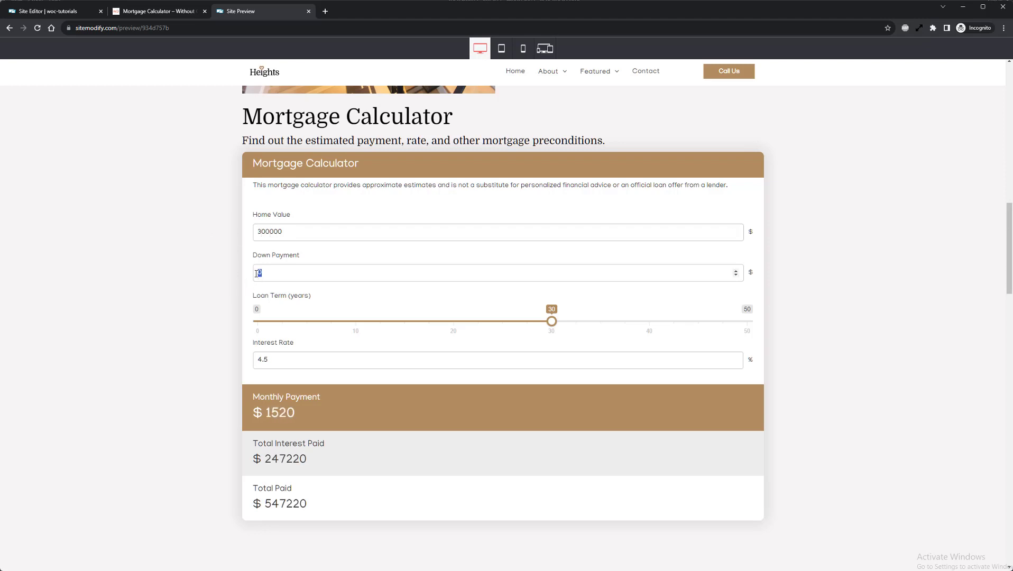
text(50000)
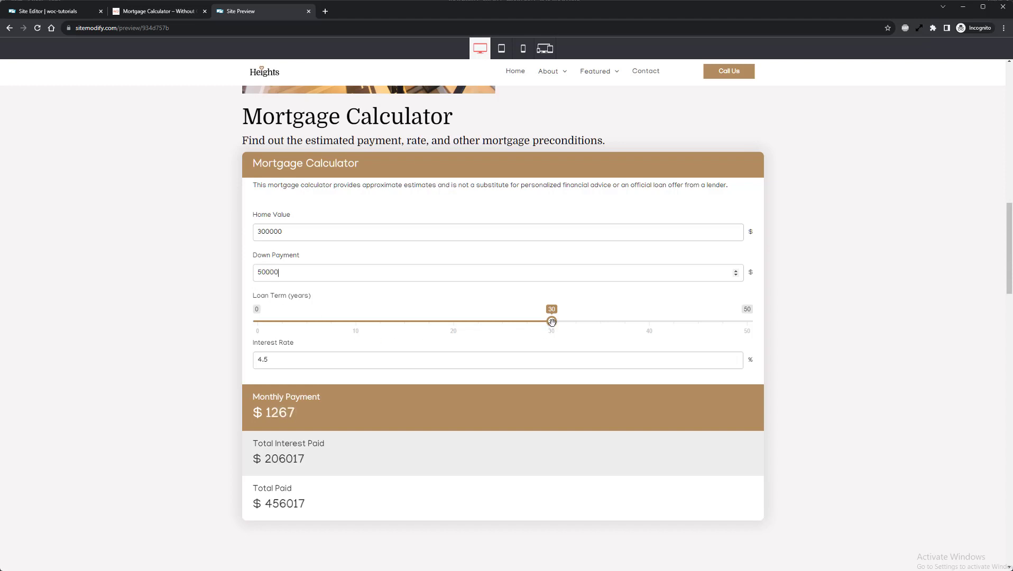
Step: Set the calculator's Loan Term to 40 years and its Interest Rate to 2%
drag(552, 321, 649, 322)
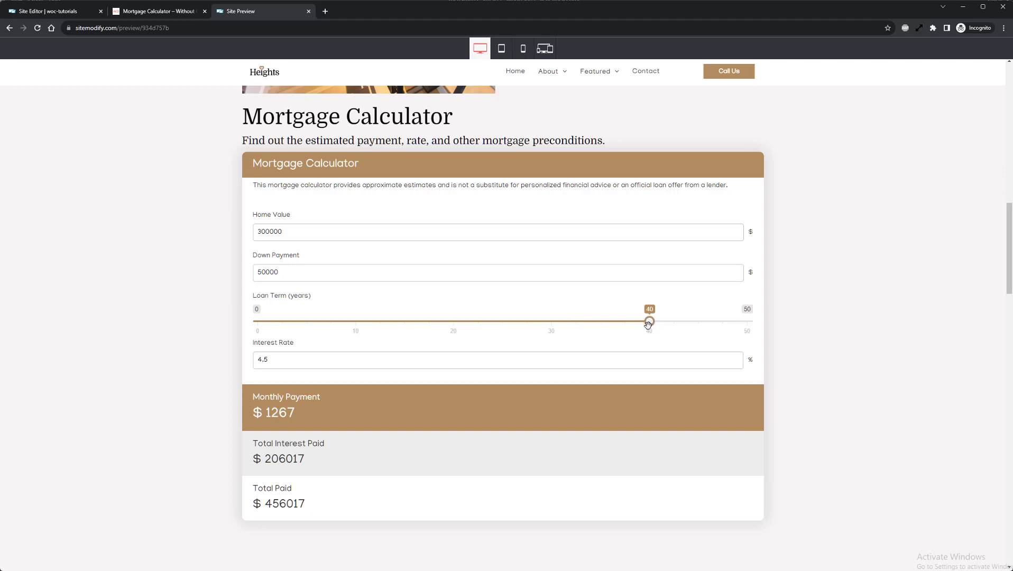
drag(270, 361, 233, 363)
text(2)
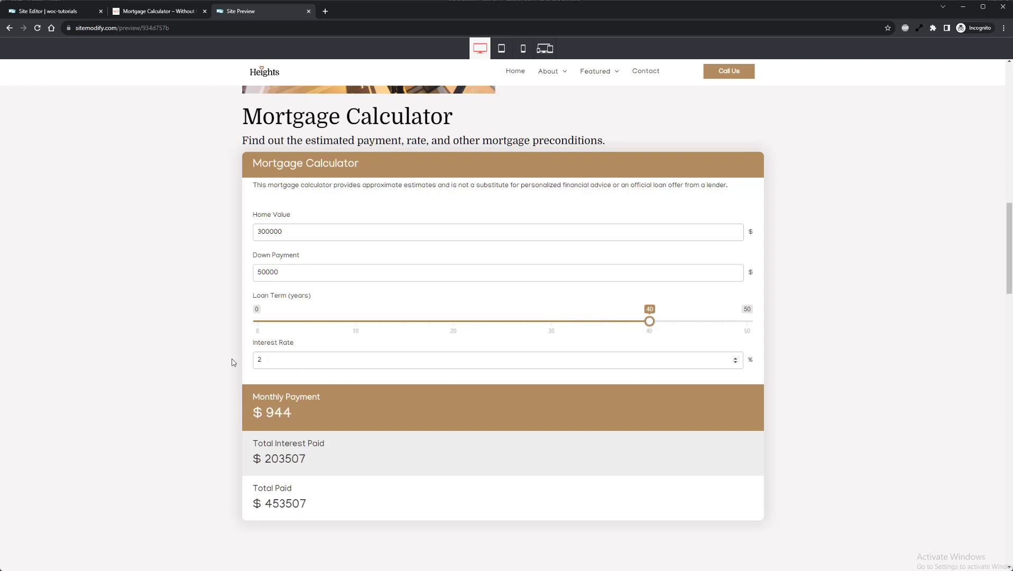